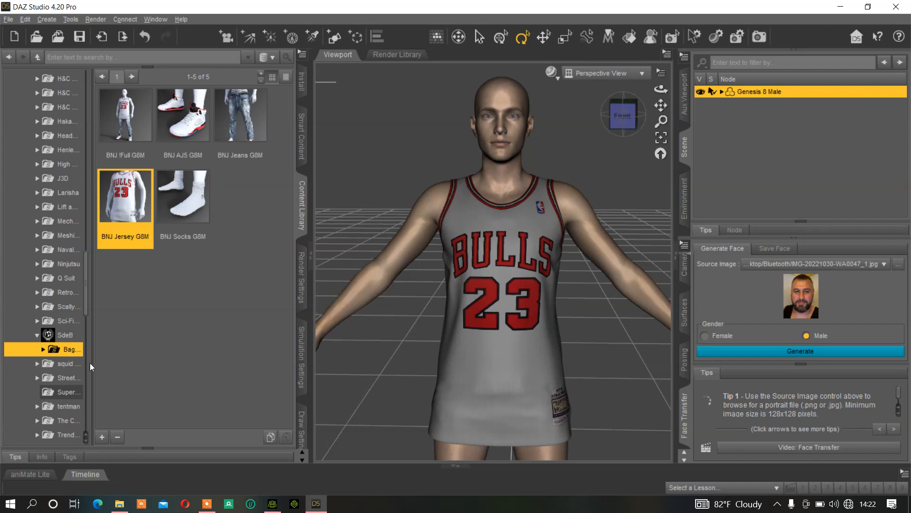
# Open the 3Delight materials folder of the Baggy N Jojo G8M outfit in the content library
pyautogui.click(43, 349)
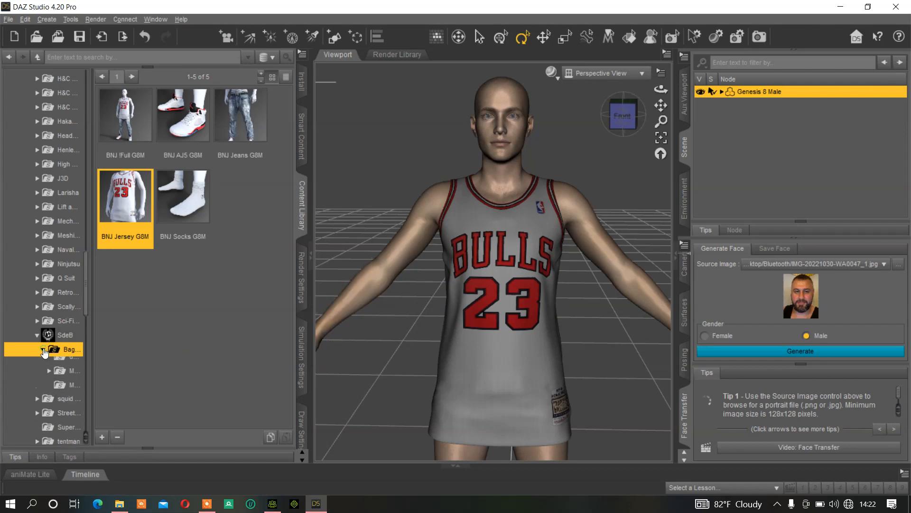
pyautogui.click(71, 392)
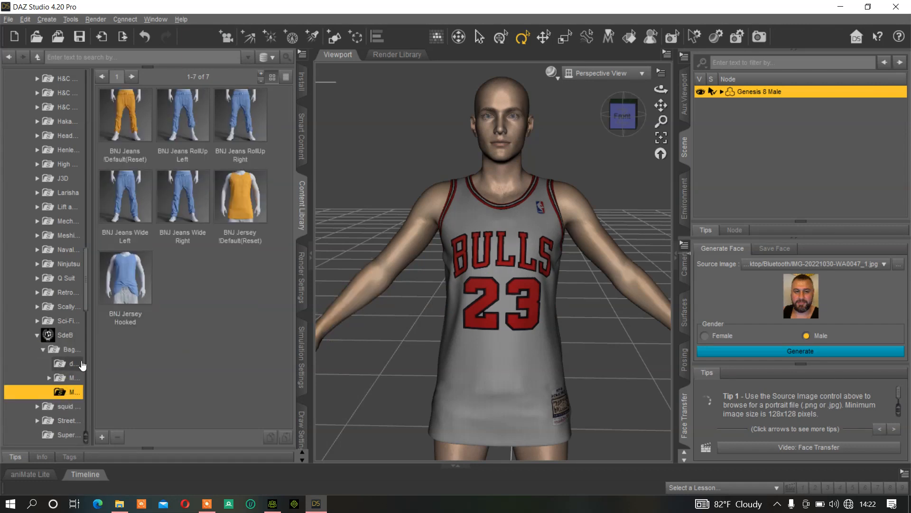
pyautogui.click(62, 378)
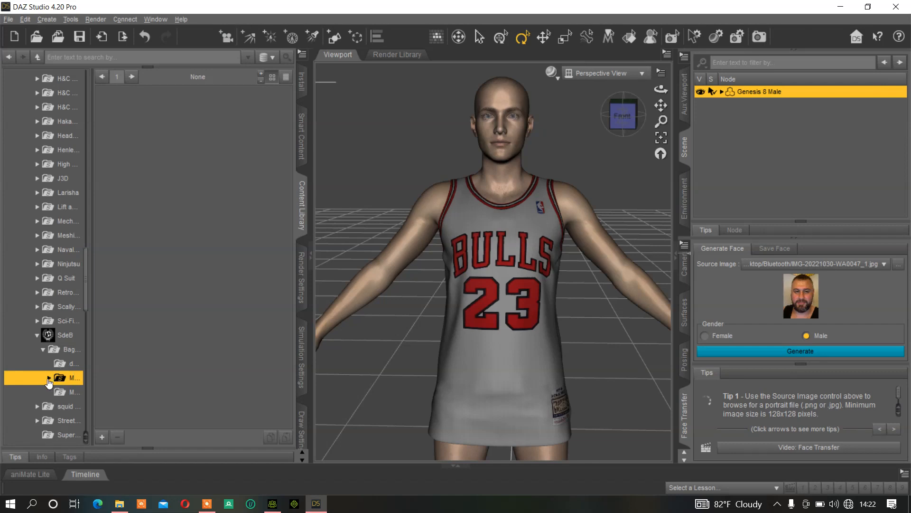
pyautogui.click(49, 377)
pyautogui.click(71, 392)
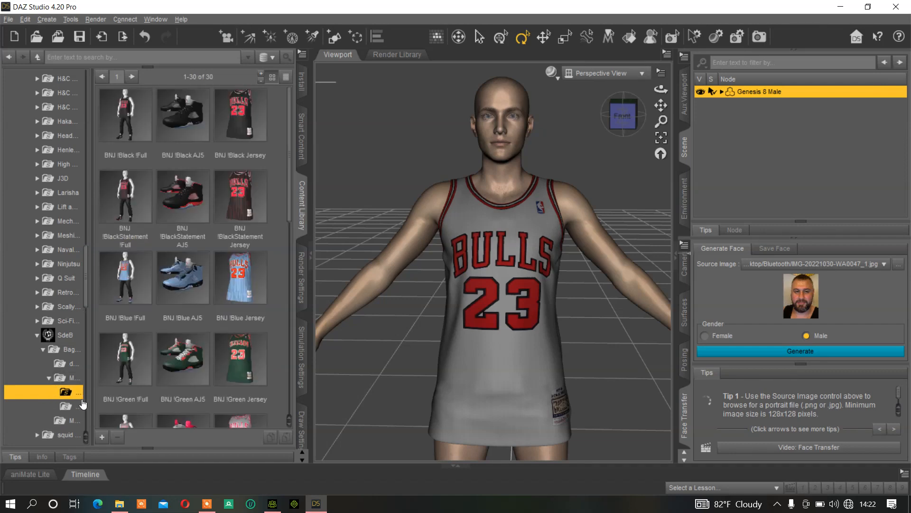
# Try the BNJ !Yellow Jersey material on the BNJ Jersey G8M, and undo it
pyautogui.scroll(-5, 241, 313)
pyautogui.moveTo(243, 309); pyautogui.dragTo(724, 97)
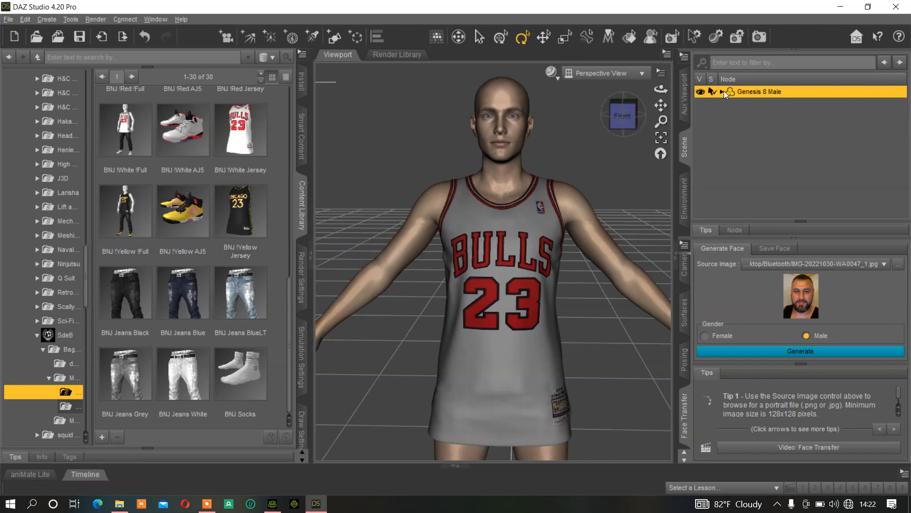
pyautogui.doubleClick(266, 217)
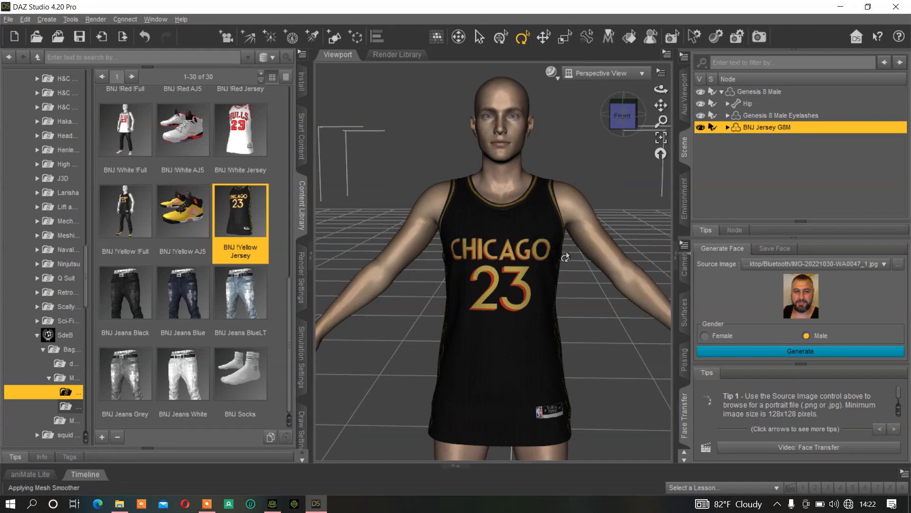
pyautogui.click(144, 36)
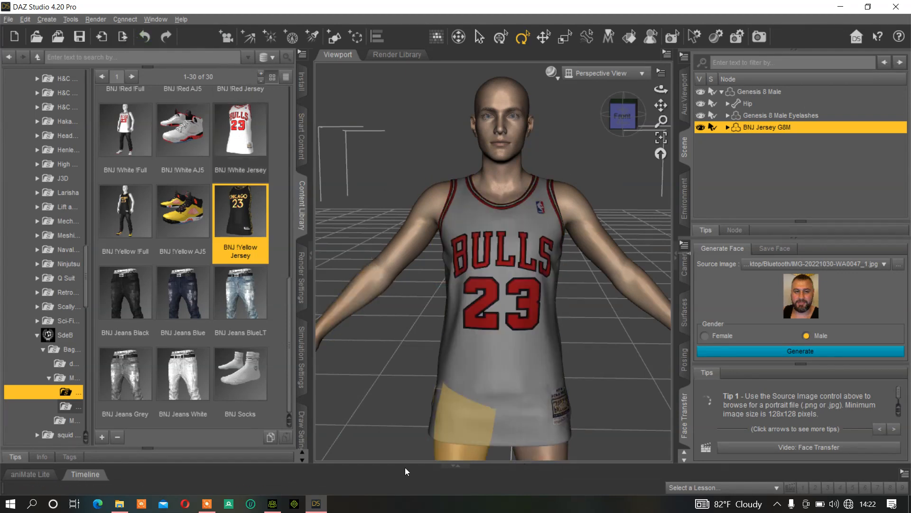
# Switch between Character Creator 4 and DAZ Studio to compare the Bulls jersey in both scenes
pyautogui.click(279, 505)
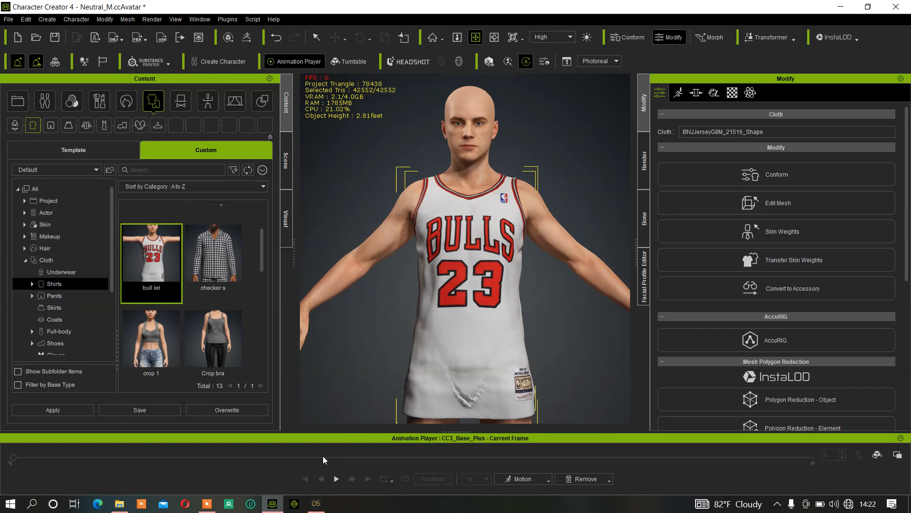
pyautogui.moveTo(321, 505)
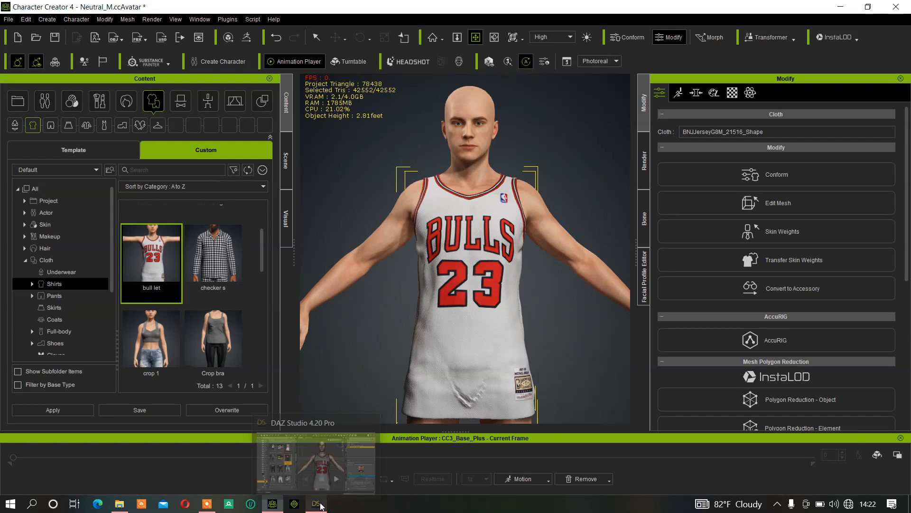
pyautogui.click(327, 459)
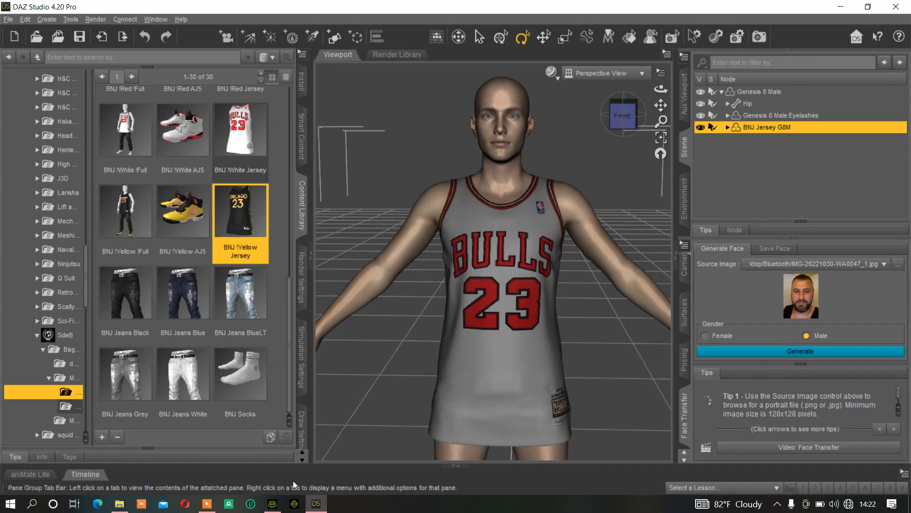
pyautogui.click(272, 503)
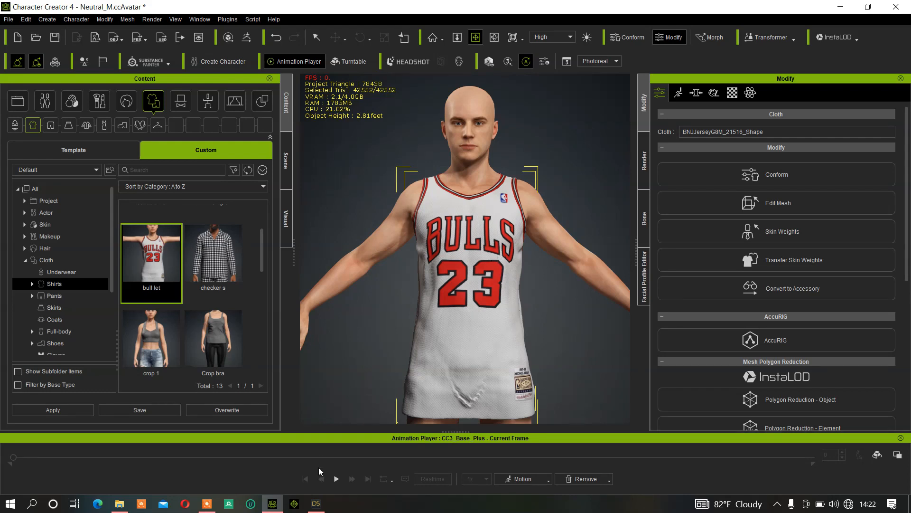
pyautogui.click(315, 503)
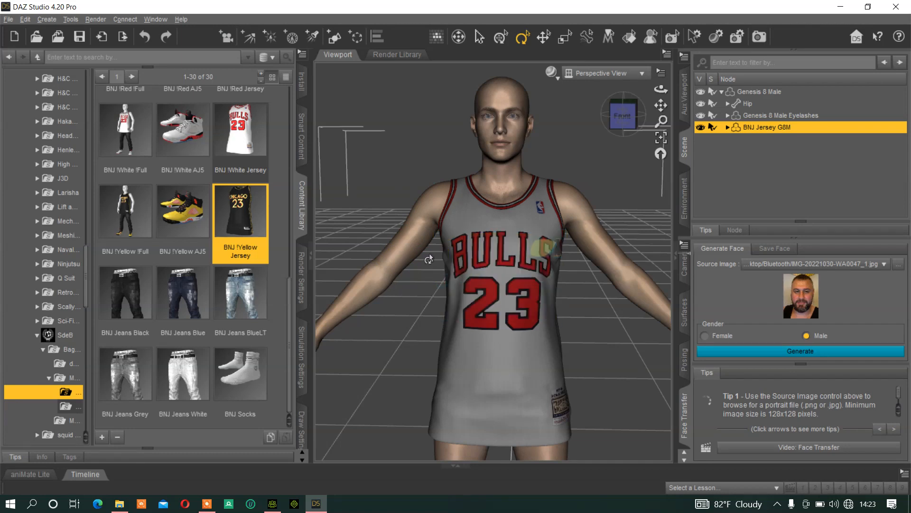
# Browse to the BNJ !Black Jersey preset's file location, show the files as large thumbnails and select BNJ !Black Jersey.duf.png
pyautogui.click(74, 392)
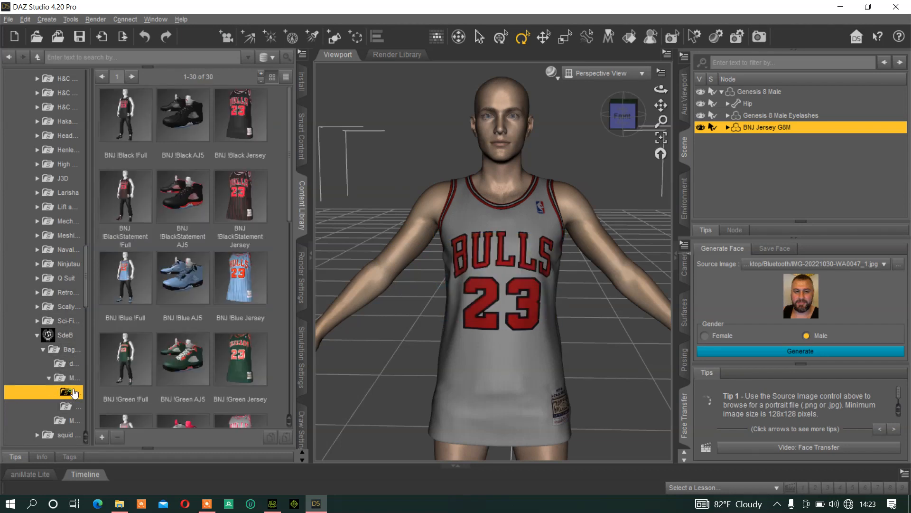
pyautogui.click(237, 145)
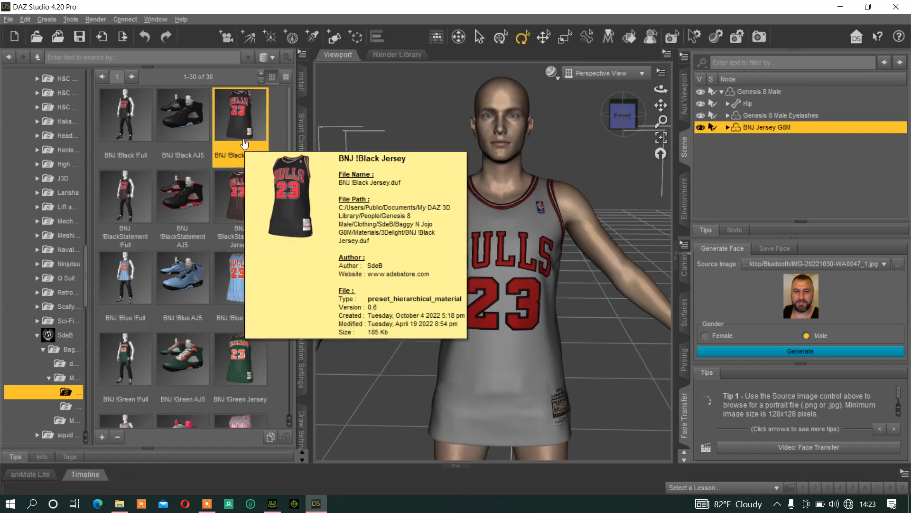
pyautogui.rightClick(244, 143)
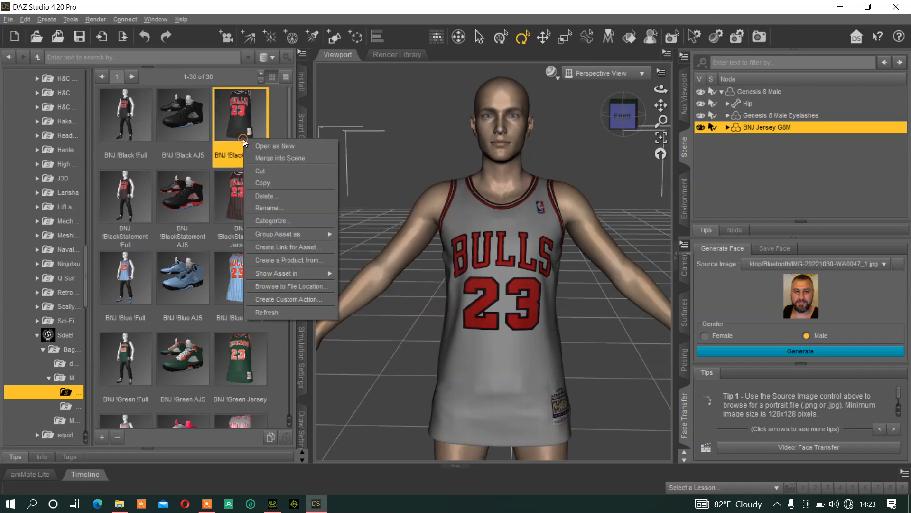
pyautogui.click(287, 285)
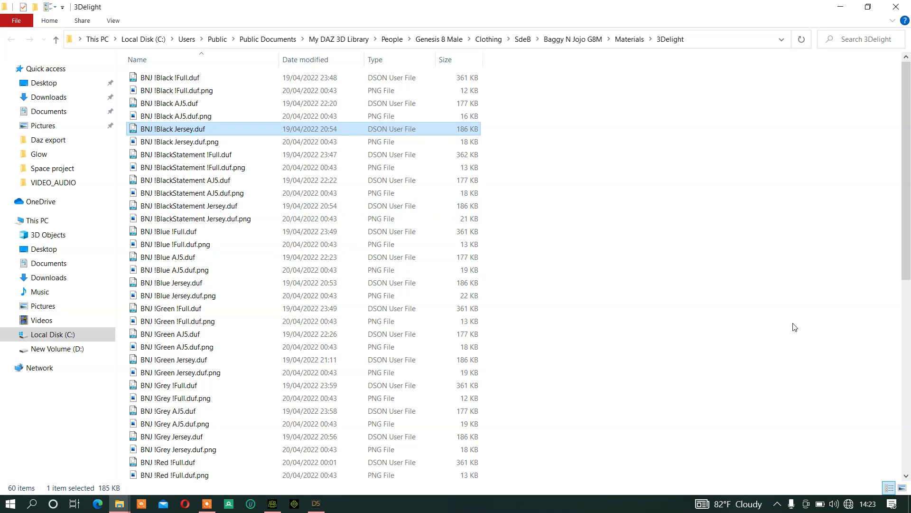
pyautogui.click(902, 487)
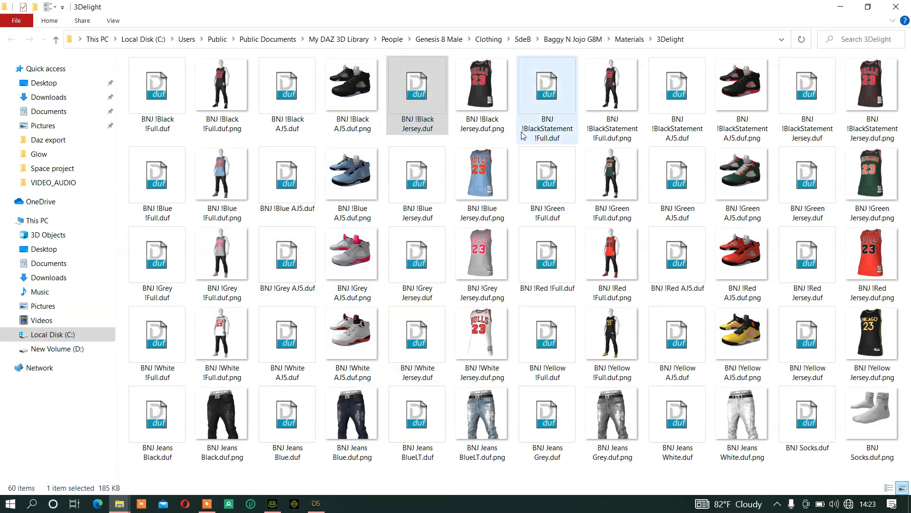
pyautogui.click(463, 121)
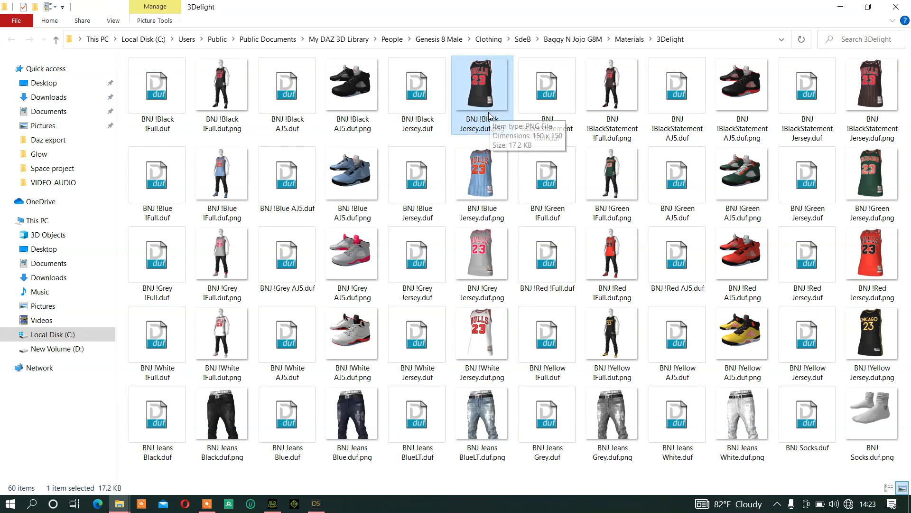
# Go up from the 3Delight materials folder to the My DAZ 3D Library folder
pyautogui.click(56, 40)
pyautogui.click(57, 41)
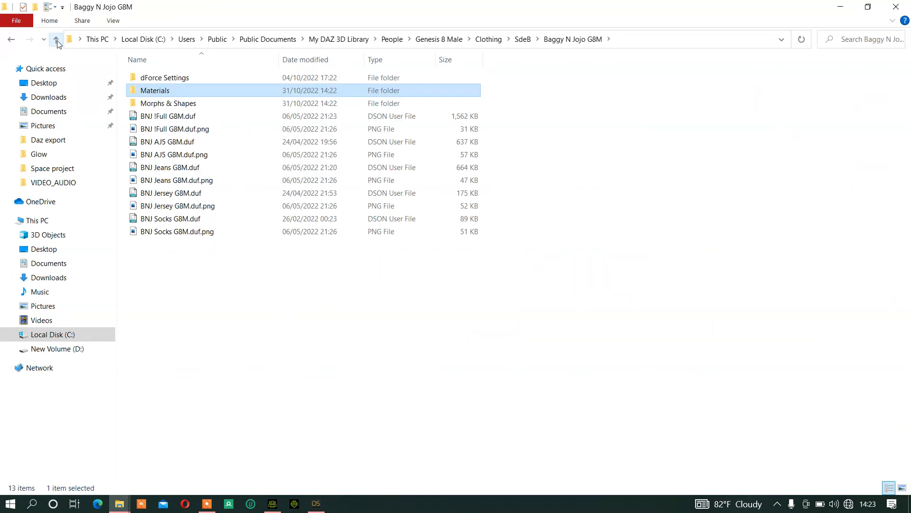
pyautogui.click(57, 40)
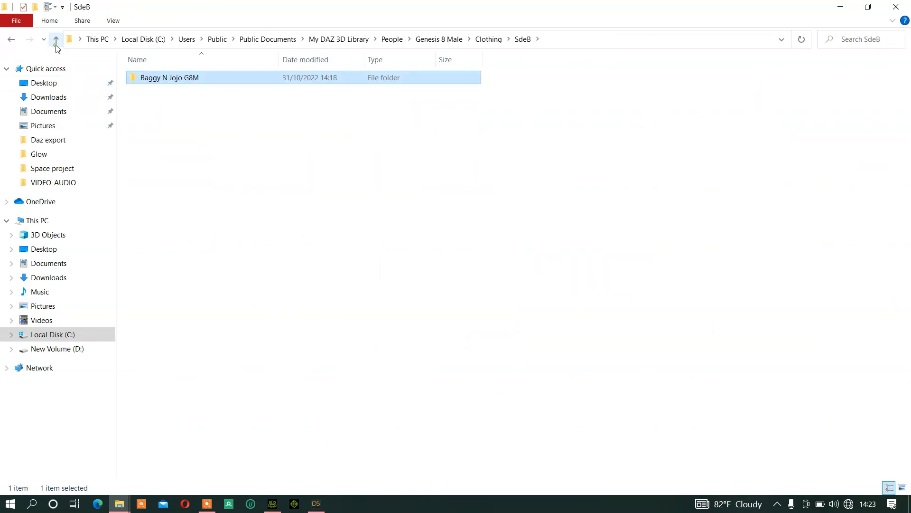
pyautogui.click(56, 41)
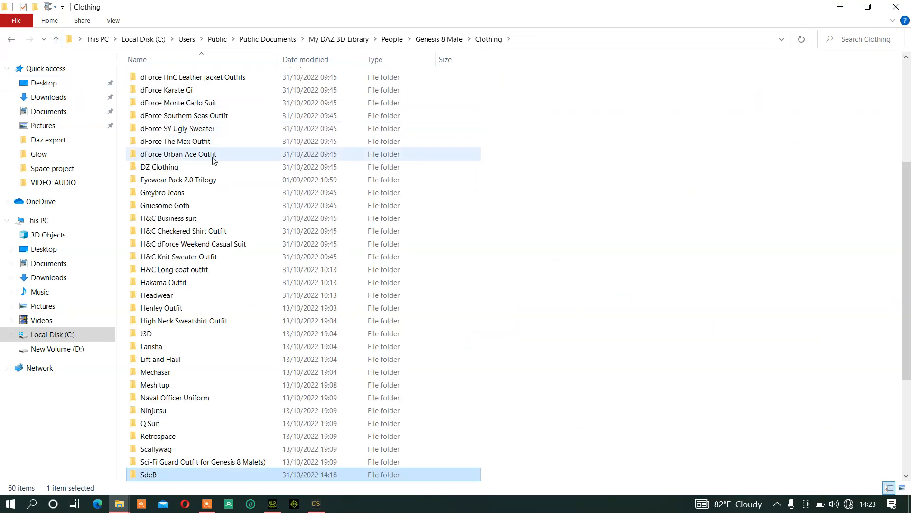
pyautogui.click(57, 41)
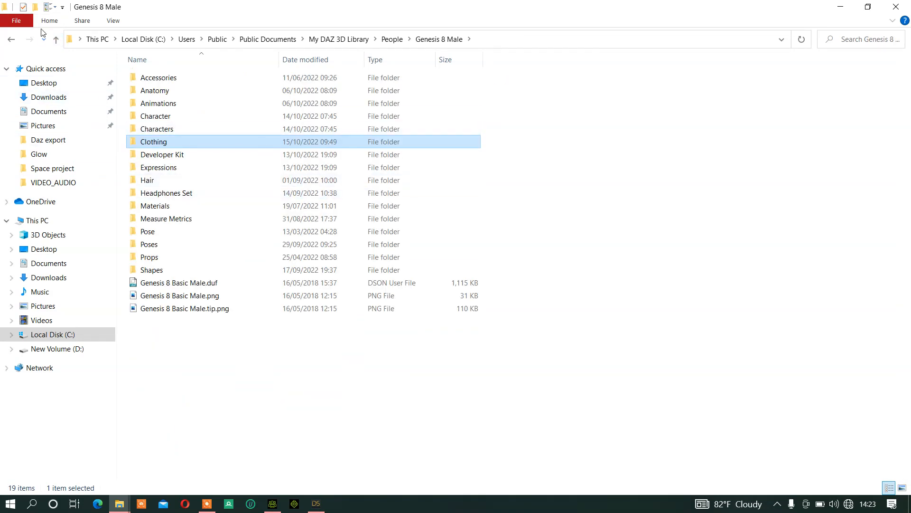
pyautogui.click(56, 40)
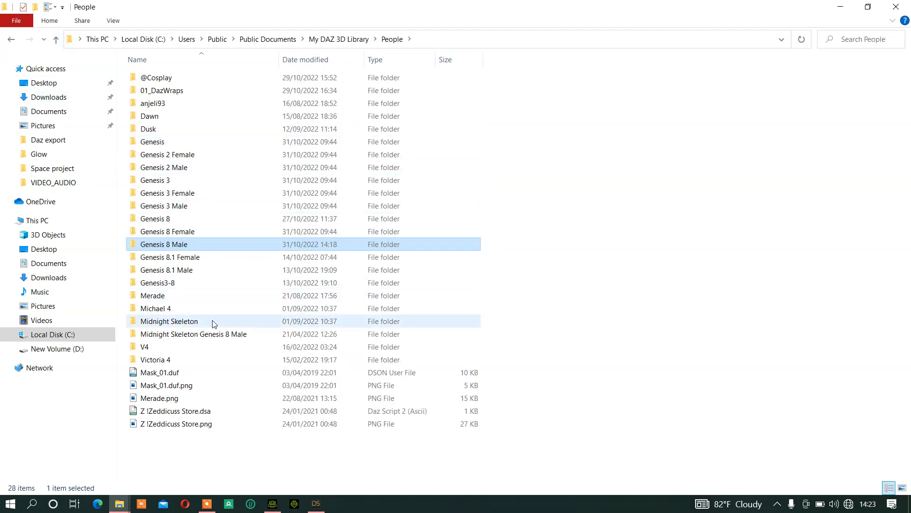
pyautogui.click(57, 40)
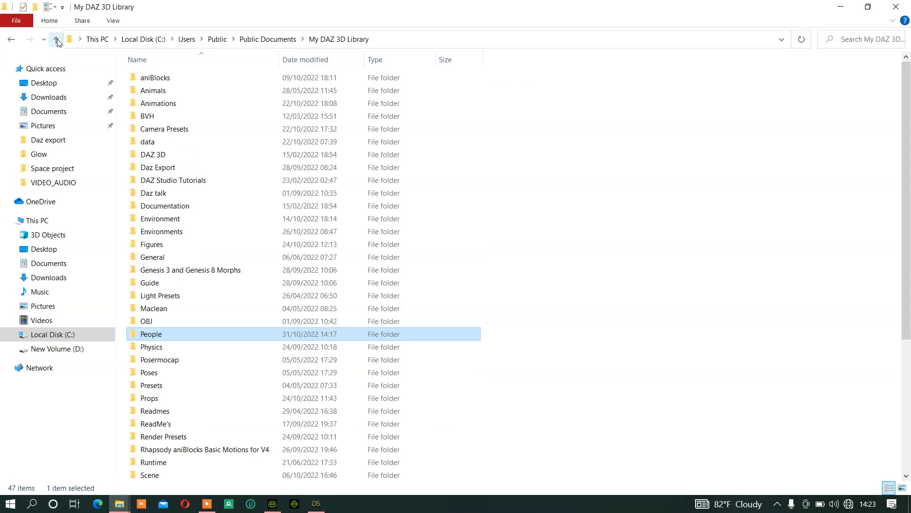
pyautogui.scroll(-3, 332, 303)
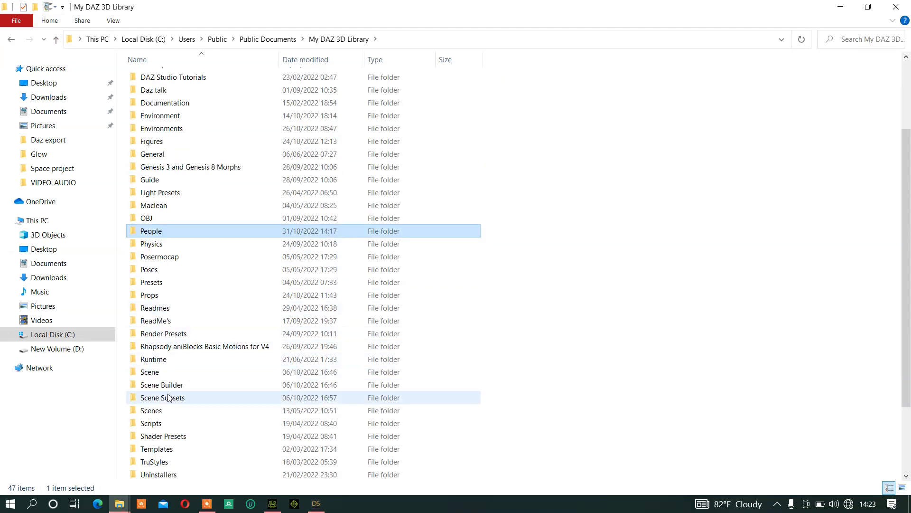
pyautogui.click(316, 503)
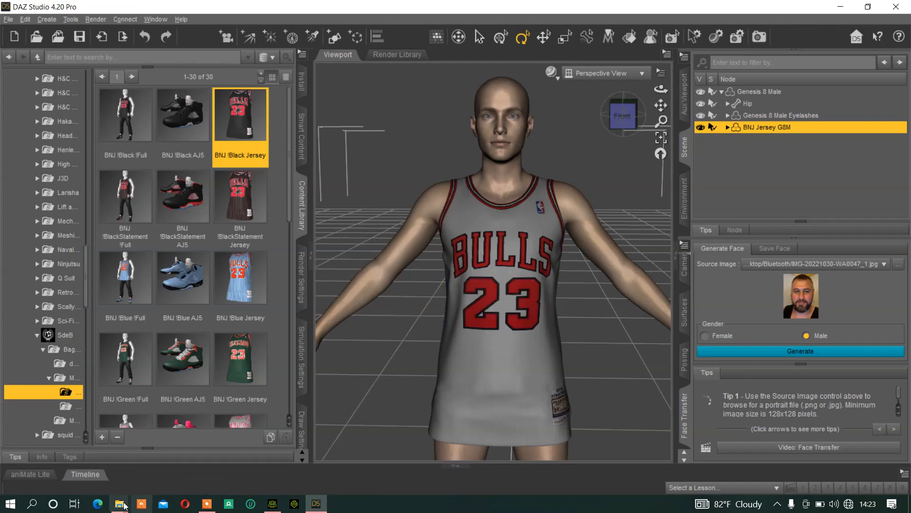
pyautogui.moveTo(122, 505)
pyautogui.click(191, 465)
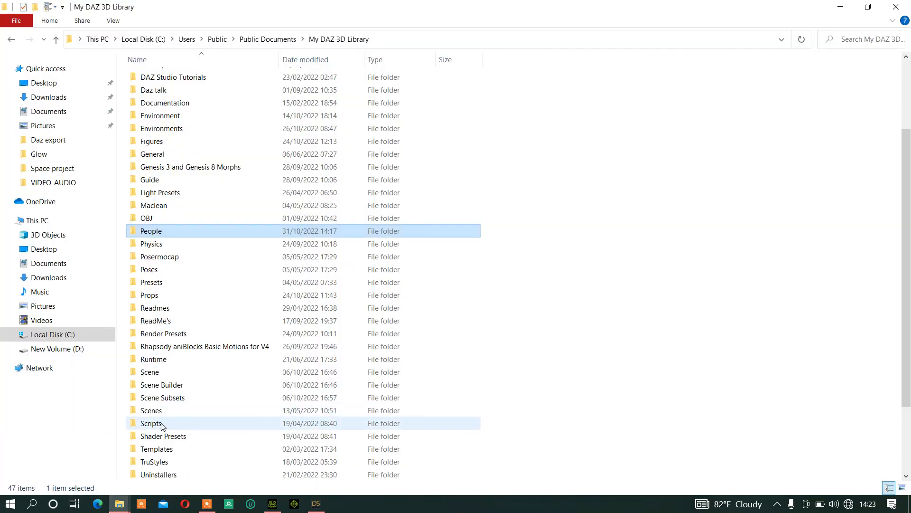
# Open the Textures folder inside the library's Runtime folder and look through the vendor folders
pyautogui.doubleClick(174, 362)
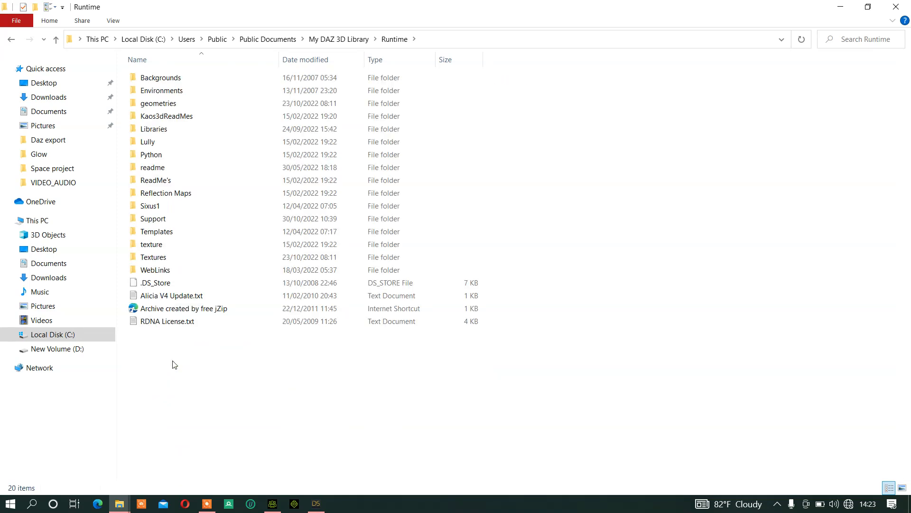
pyautogui.click(56, 40)
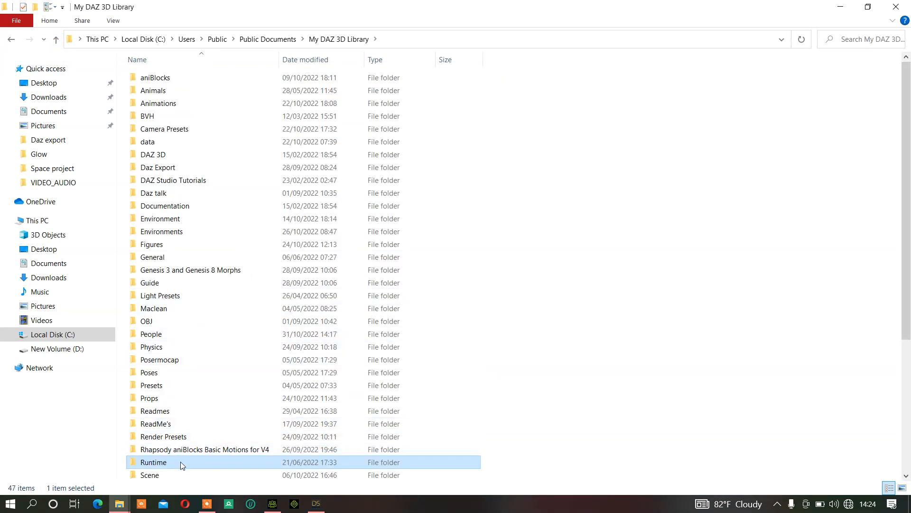
pyautogui.doubleClick(181, 462)
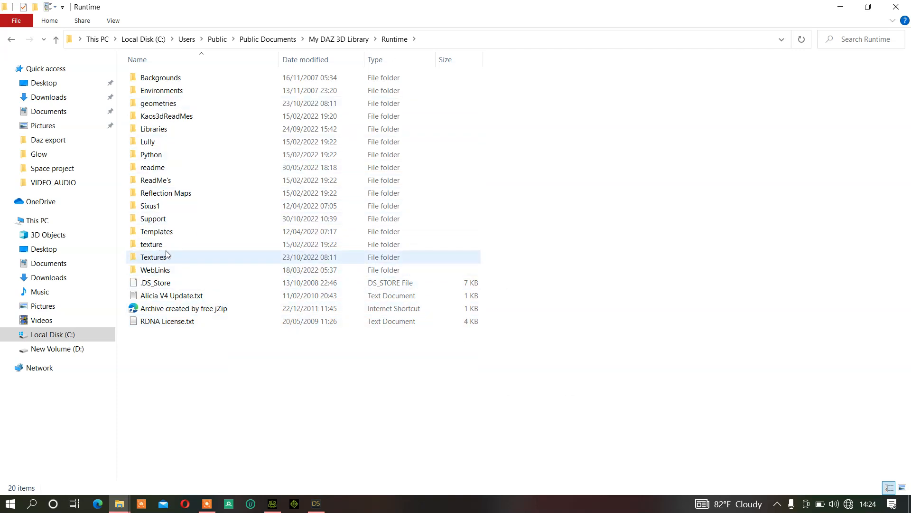
pyautogui.moveTo(160, 250)
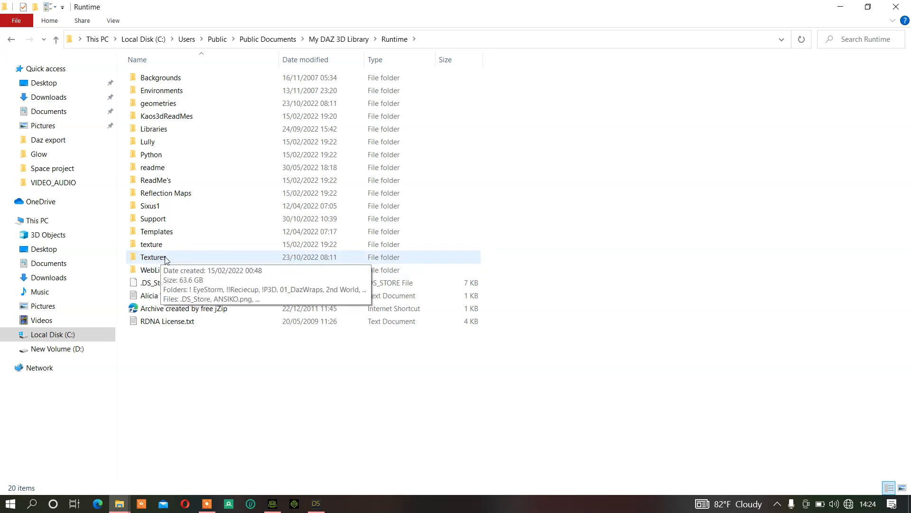
pyautogui.doubleClick(165, 258)
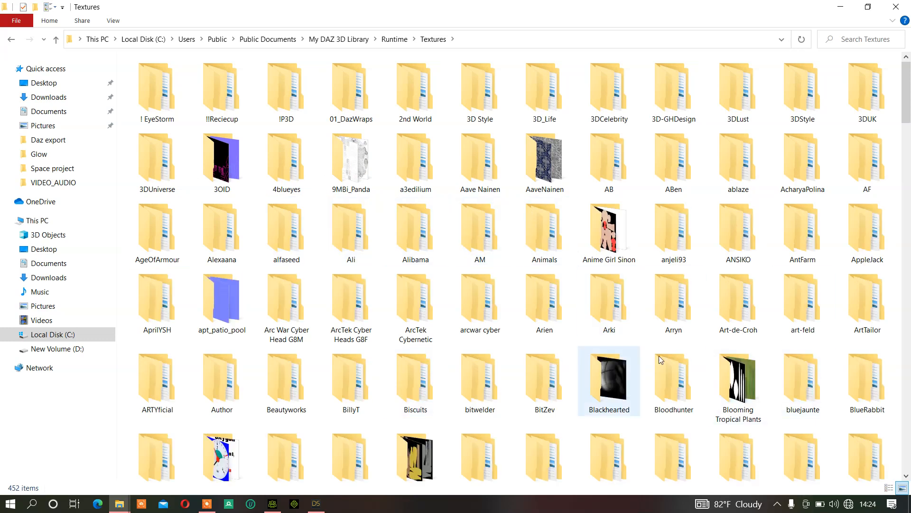
pyautogui.scroll(-10, 654, 266)
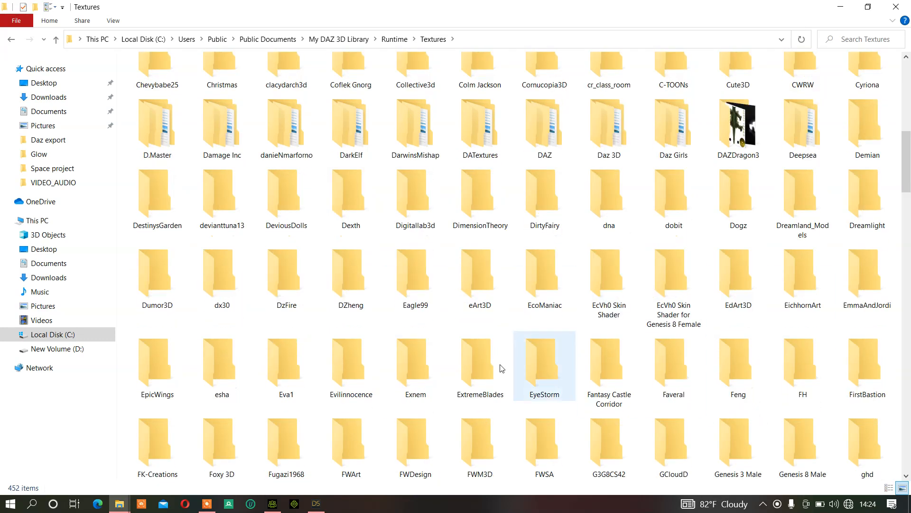
# Switch to DAZ Studio and check the file details of the BNJ !Black Jersey preset
pyautogui.click(314, 504)
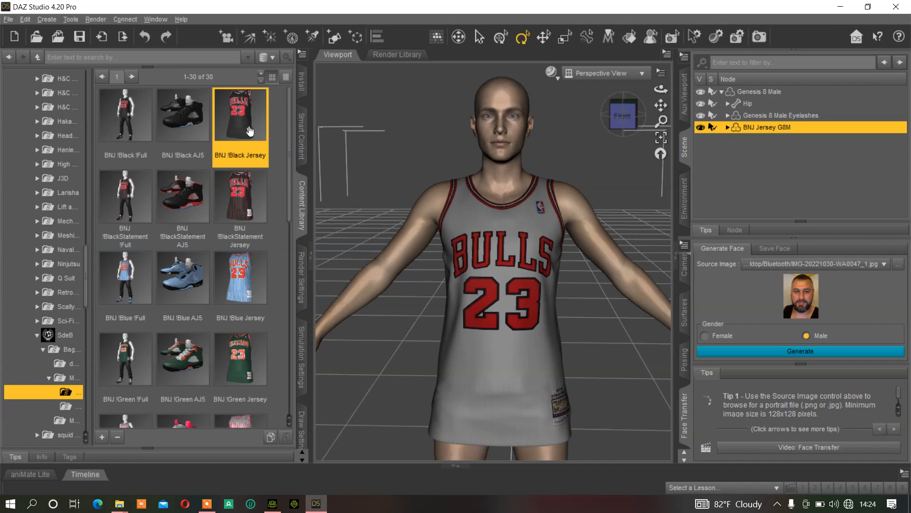
pyautogui.moveTo(244, 137)
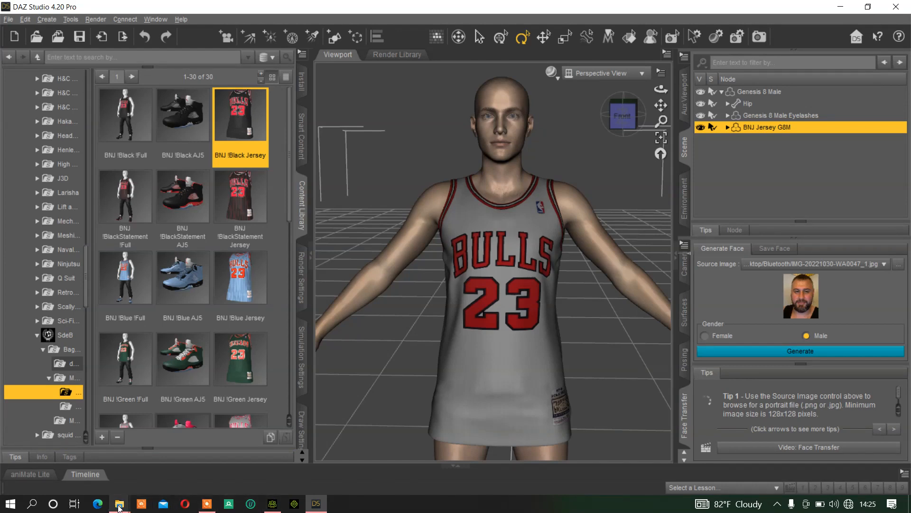
# Switch to the library's Textures folder in File Explorer, find the SdeB vendor folder and open it
pyautogui.moveTo(119, 504)
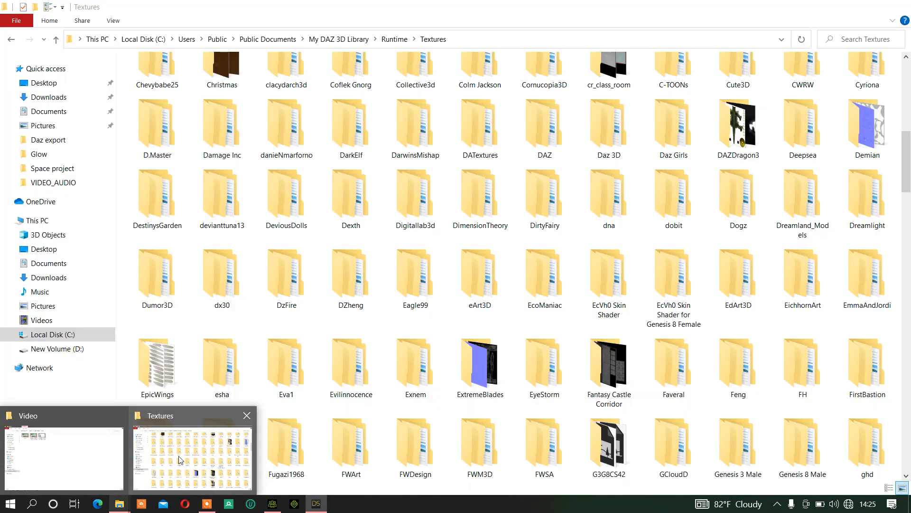
pyautogui.click(180, 459)
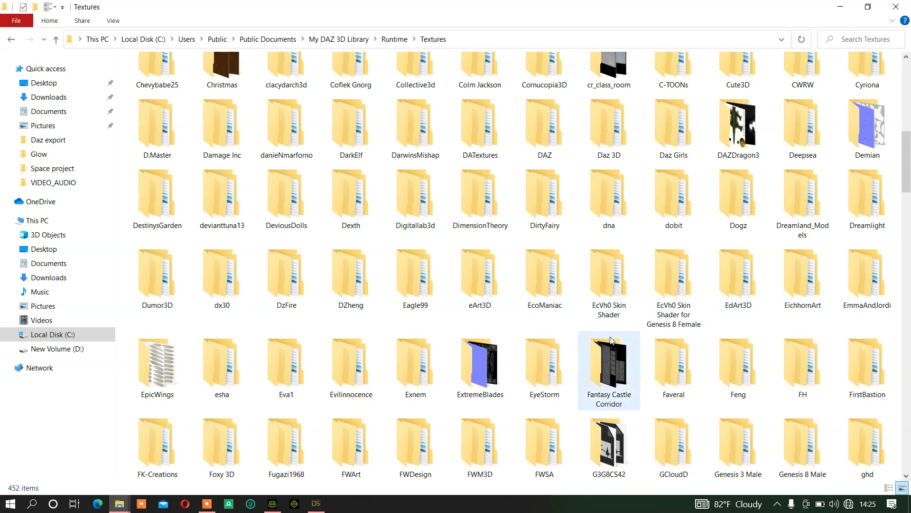
pyautogui.scroll(-10, 611, 344)
pyautogui.scroll(-15, 611, 343)
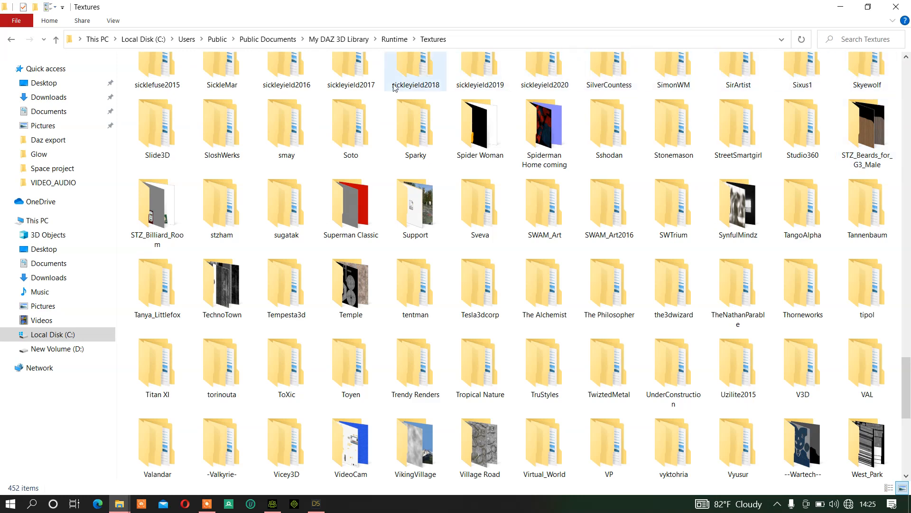
pyautogui.scroll(5, 281, 84)
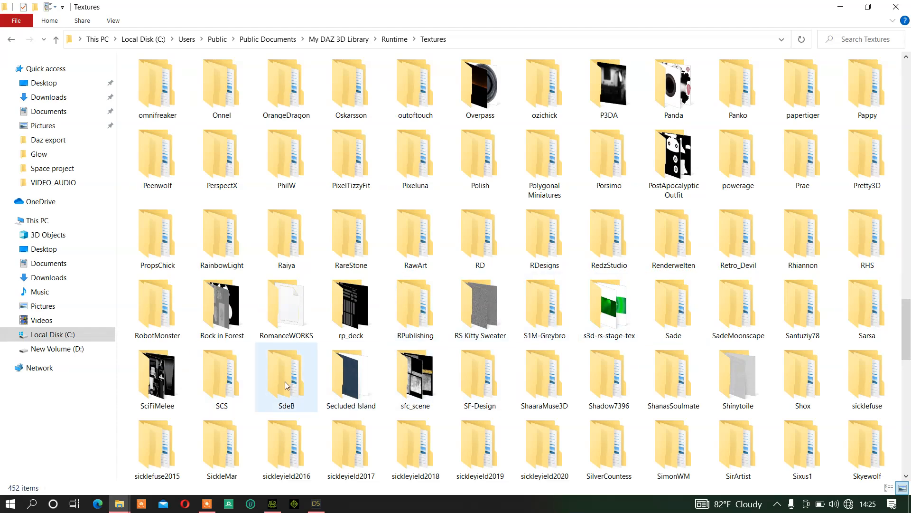
pyautogui.moveTo(291, 375)
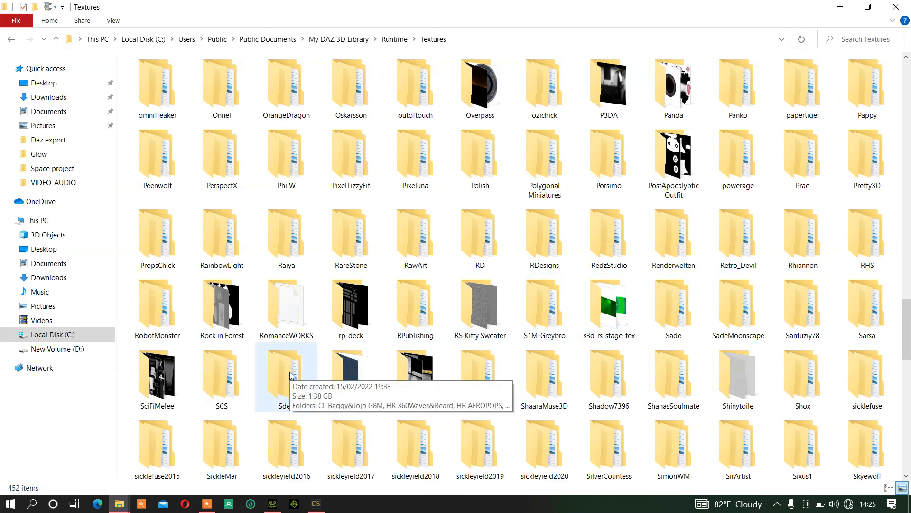
pyautogui.doubleClick(291, 375)
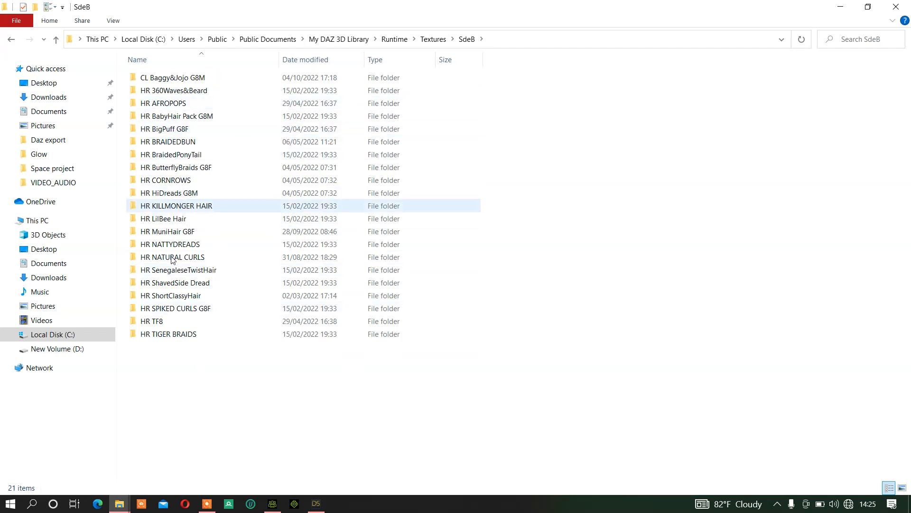
# Compare the SdeB texture folders with the jersey's location in DAZ Studio and open its parent product folder in the content library
pyautogui.click(317, 503)
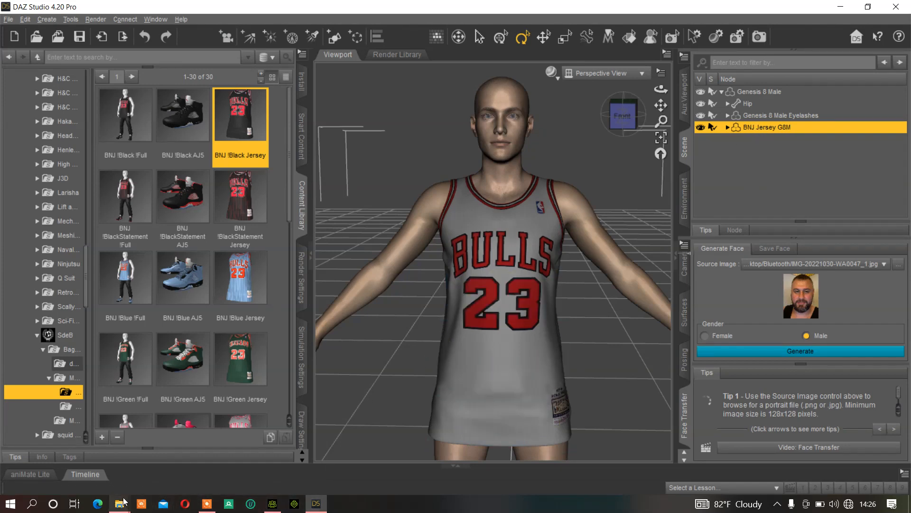
pyautogui.moveTo(125, 502)
pyautogui.click(164, 481)
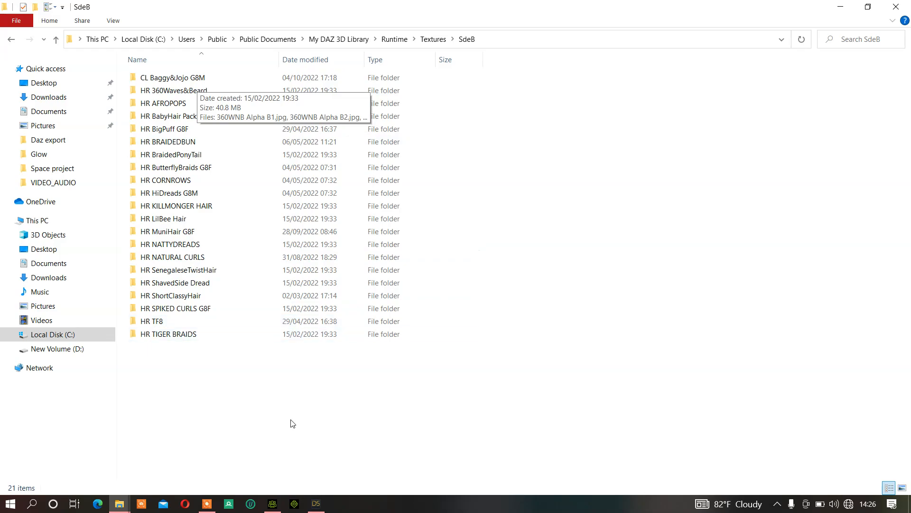
pyautogui.click(317, 504)
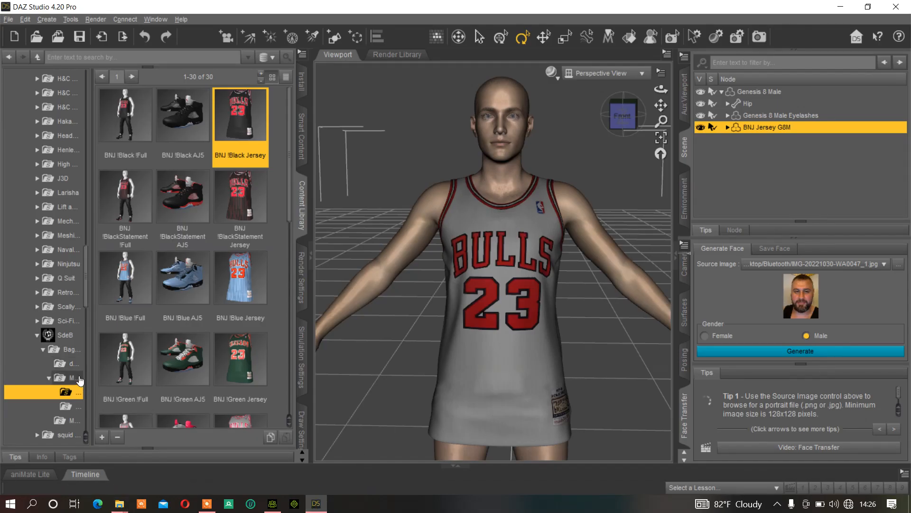
pyautogui.click(66, 353)
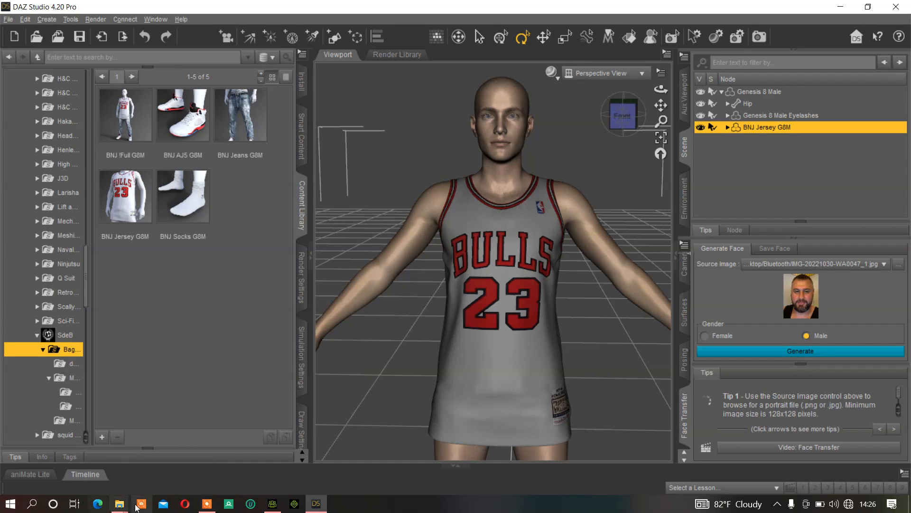
# Return to the SdeB texture folder in File Explorer and open CL Baggy&Jojo G8M
pyautogui.moveTo(121, 506)
pyautogui.click(188, 459)
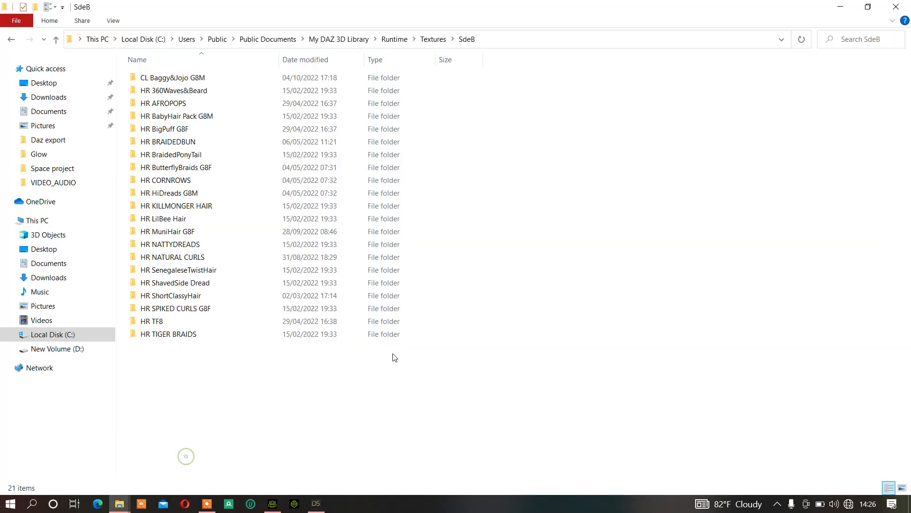
pyautogui.doubleClick(177, 79)
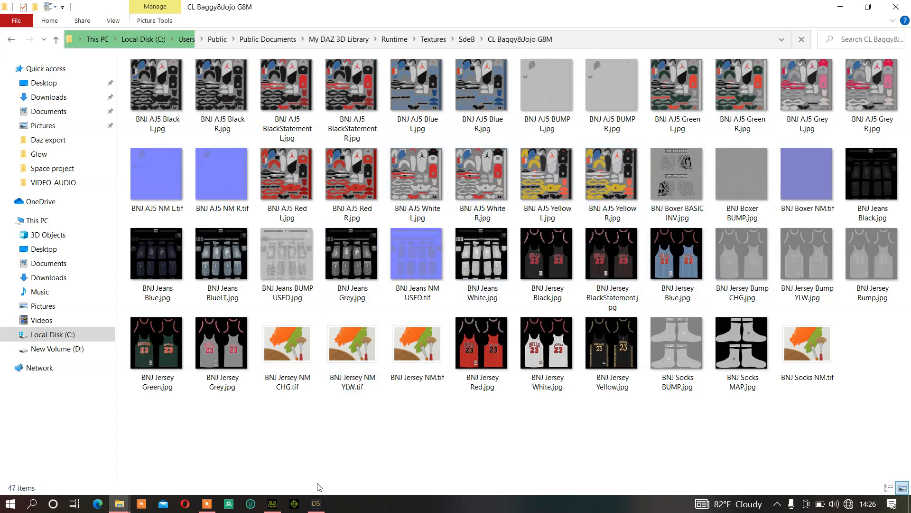
# Show the BNJ material presets in DAZ Studio and compare them with the files in the CL Baggy&Jojo G8M folder
pyautogui.click(316, 503)
pyautogui.click(71, 377)
pyautogui.click(66, 391)
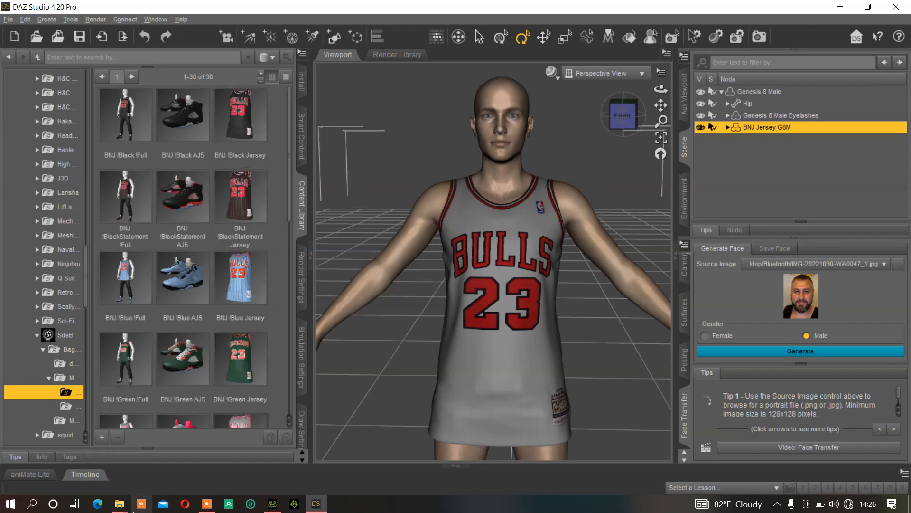
pyautogui.moveTo(127, 509)
pyautogui.click(195, 451)
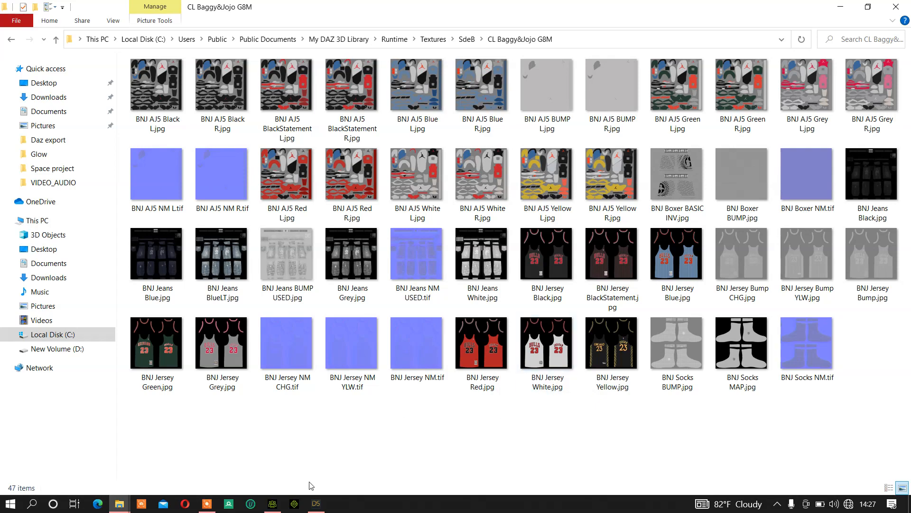
# Switch to Character Creator 4 and show the scene list and the selected jersey's material and texture settings
pyautogui.click(279, 506)
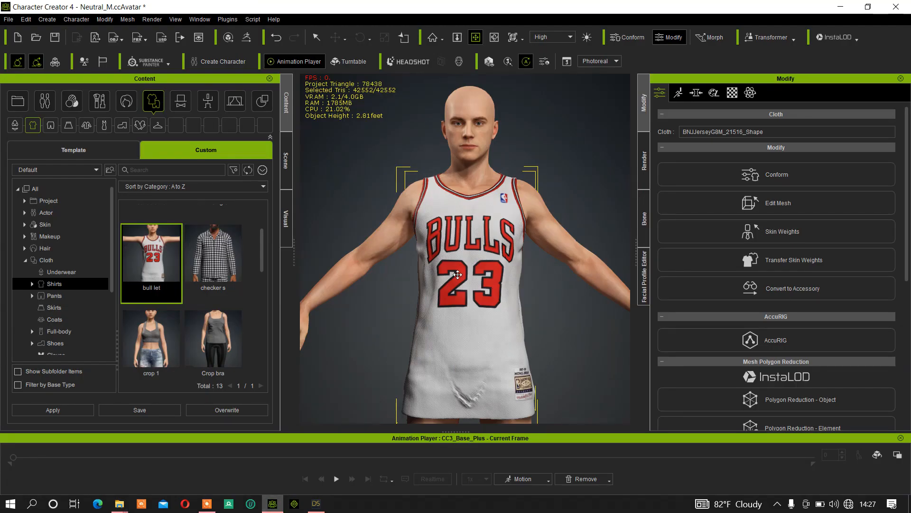
pyautogui.click(286, 160)
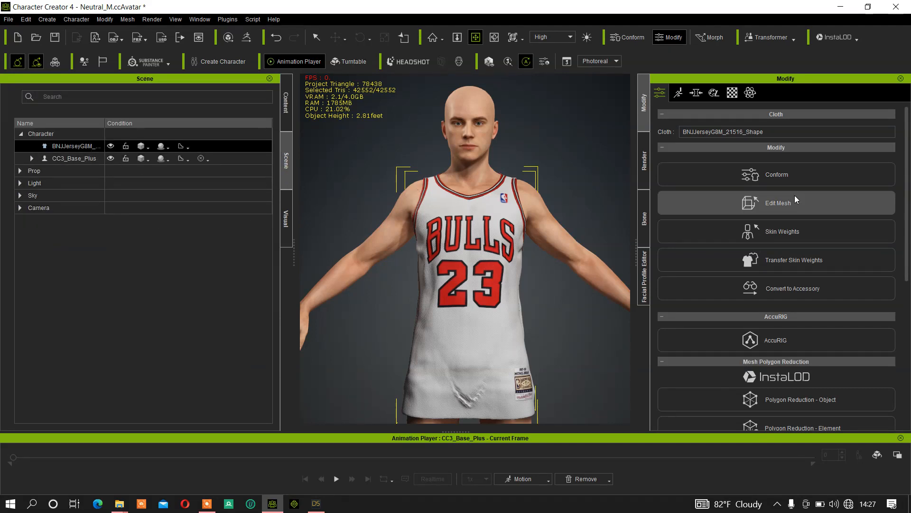
pyautogui.click(730, 94)
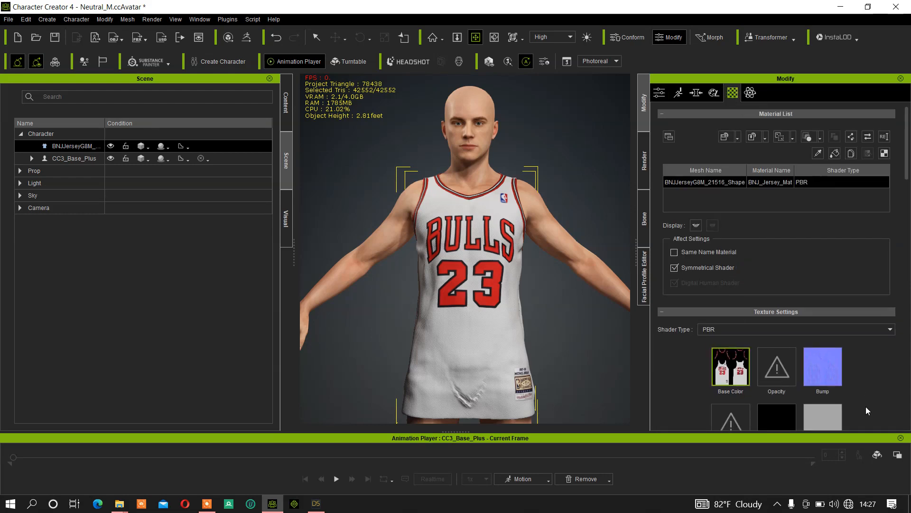
pyautogui.moveTo(736, 373)
# Bring up the CL Baggy&Jojo G8M folder as a smaller window over Character Creator 4, leaving the texture slots visible
pyautogui.moveTo(120, 503)
pyautogui.click(174, 454)
pyautogui.click(862, 1)
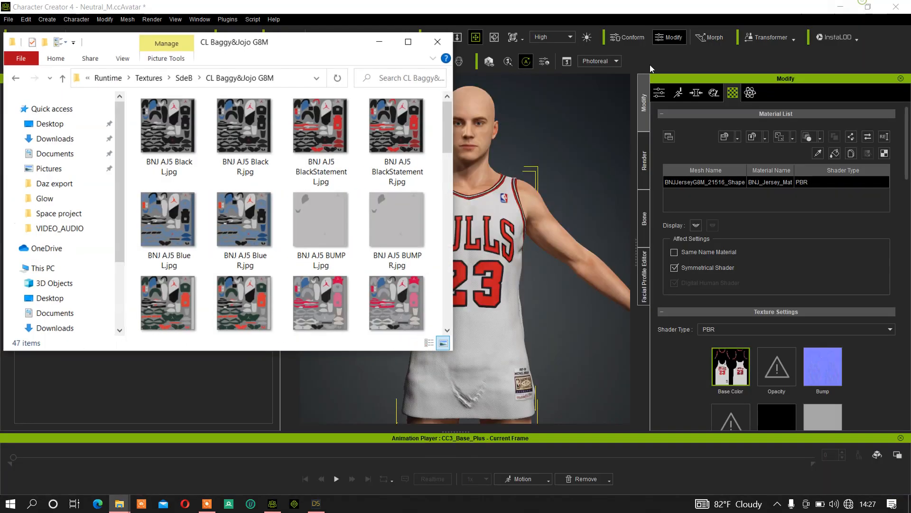
# Apply BNJ Jersey Black.jpg as the jersey's Base Color texture and inspect the result on the avatar
pyautogui.scroll(-1, 381, 203)
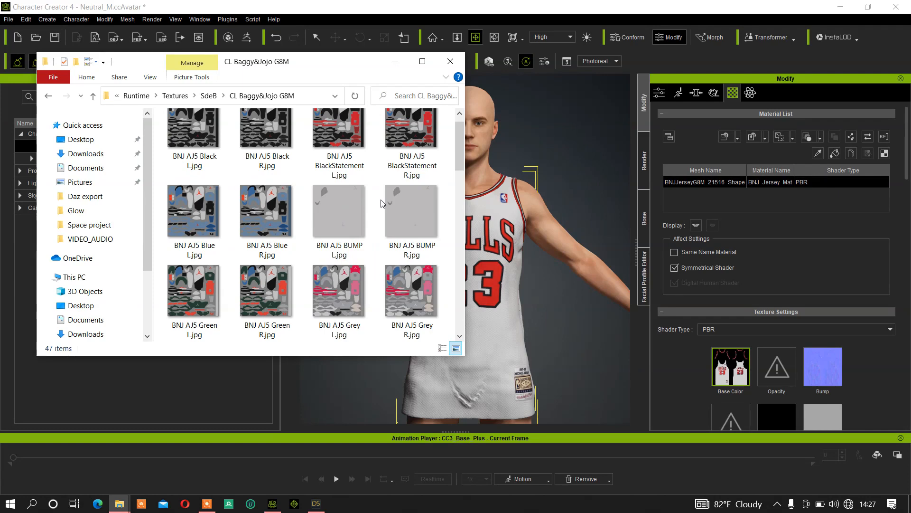
pyautogui.moveTo(459, 151); pyautogui.dragTo(459, 202)
pyautogui.scroll(-5, 333, 198)
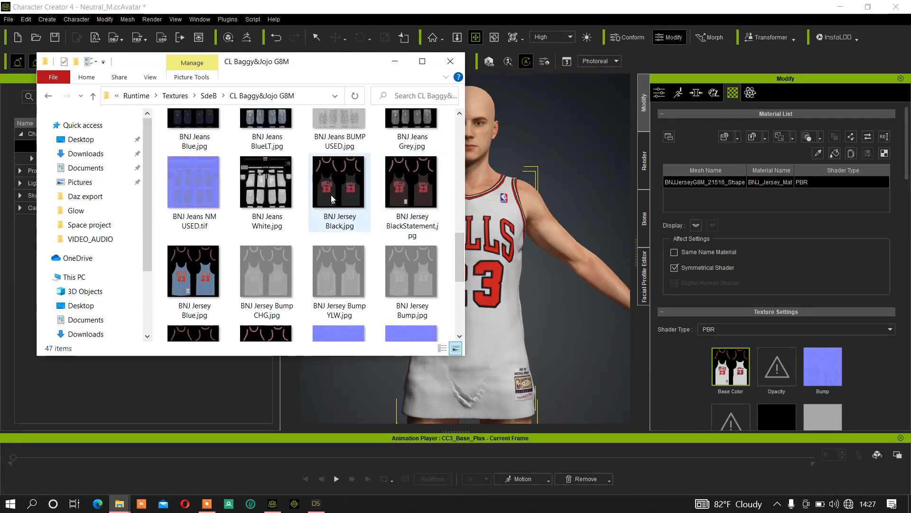
pyautogui.click(333, 198)
pyautogui.moveTo(333, 198); pyautogui.dragTo(637, 340)
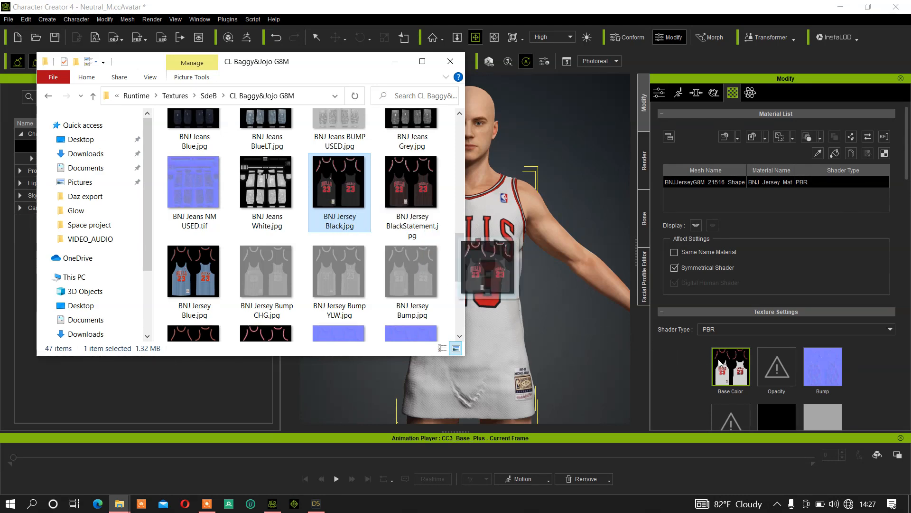
pyautogui.moveTo(735, 370); pyautogui.dragTo(734, 371)
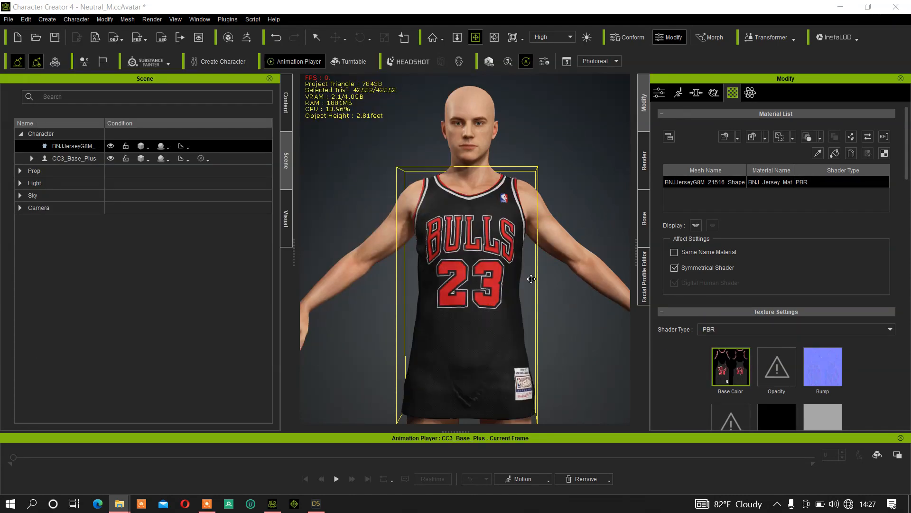
pyautogui.moveTo(579, 272); pyautogui.dragTo(562, 248, button='right')
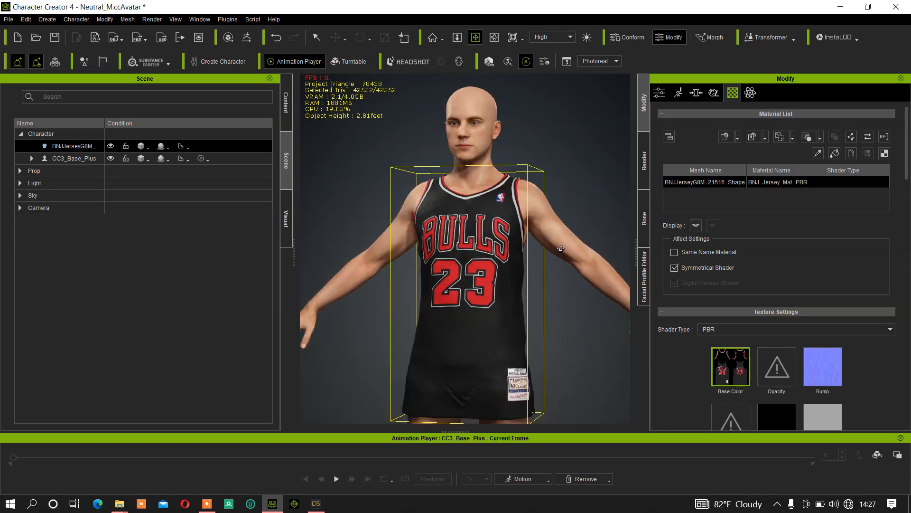
# Replace the jersey's Base Color texture with BNJ Jersey Green.jpg and inspect it on the avatar
pyautogui.moveTo(119, 503)
pyautogui.click(185, 451)
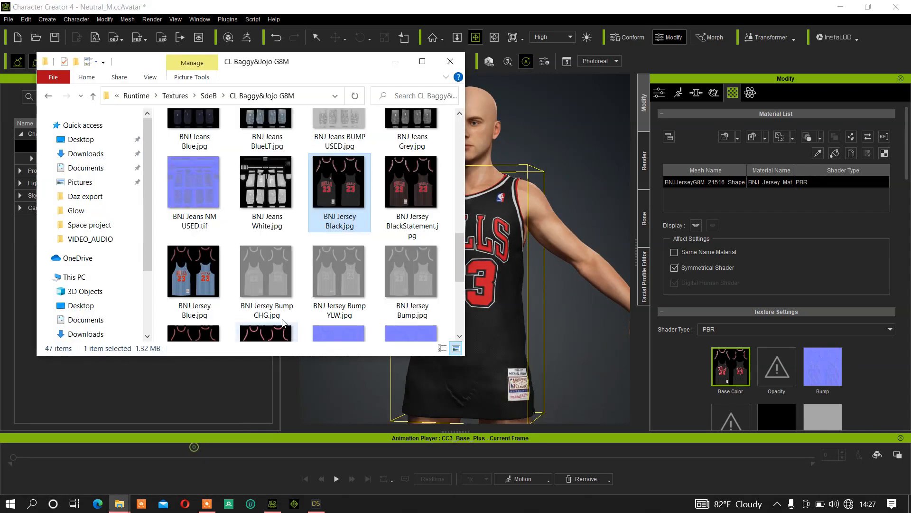
pyautogui.scroll(-1, 368, 269)
pyautogui.click(187, 303)
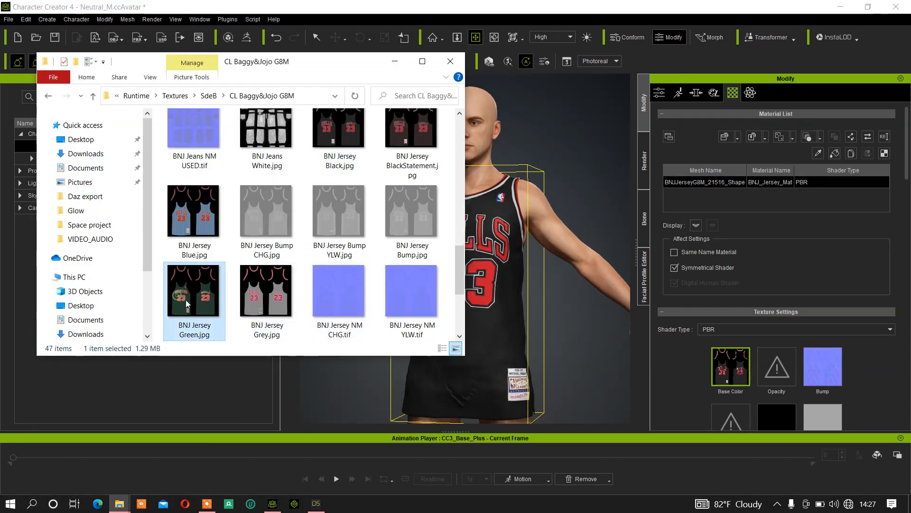
pyautogui.moveTo(172, 299); pyautogui.dragTo(739, 372)
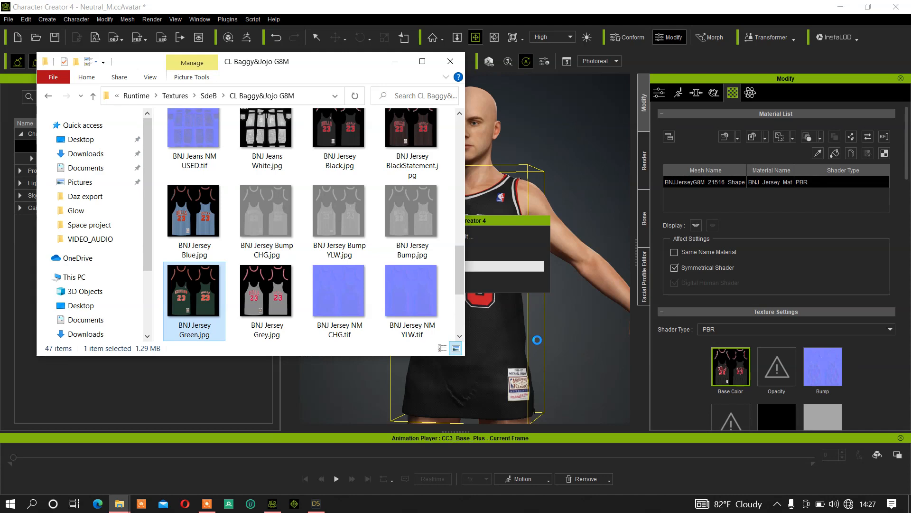
pyautogui.moveTo(563, 330); pyautogui.dragTo(597, 331, button='right')
pyautogui.moveTo(531, 344)
pyautogui.mouseDown(button='right')
pyautogui.moveTo(513, 344)
pyautogui.moveTo(527, 342)
pyautogui.mouseUp(button='right')
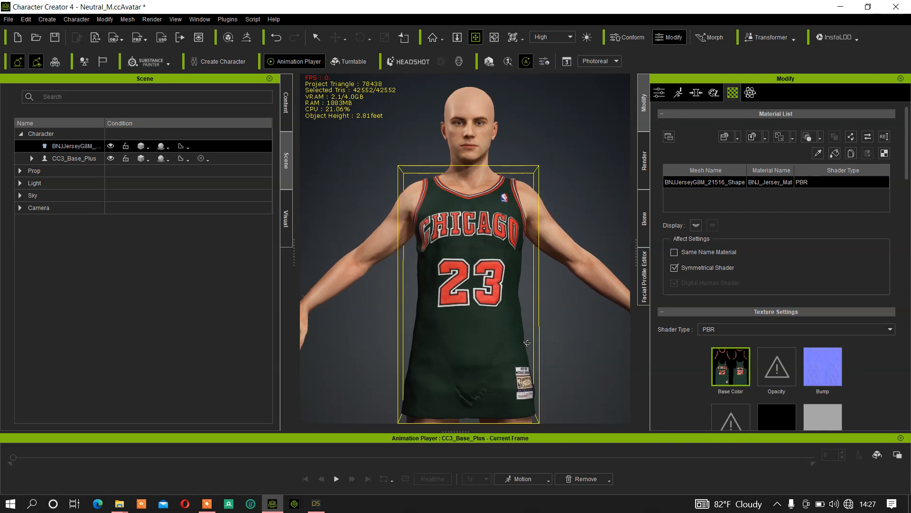
# Compare the jersey presets in DAZ Studio with the texture files and the jersey in Character Creator 4
pyautogui.click(316, 503)
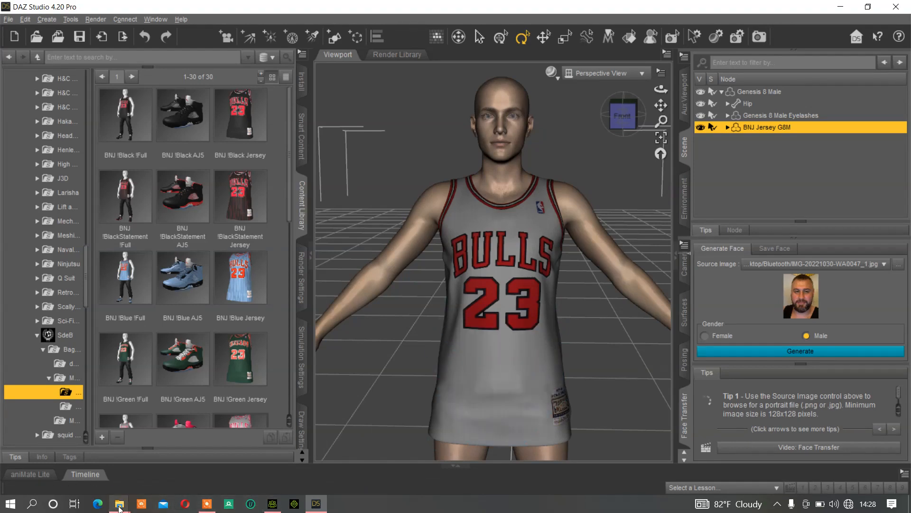
pyautogui.moveTo(120, 507)
pyautogui.click(177, 465)
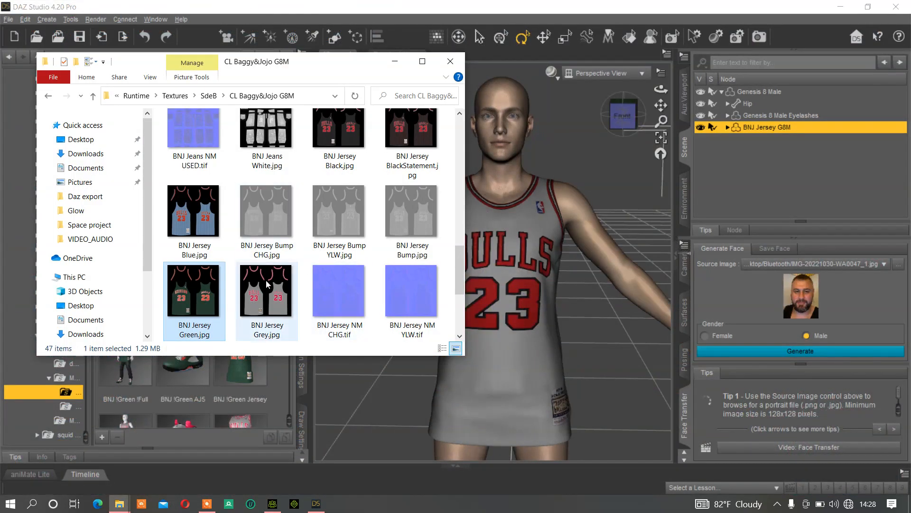
pyautogui.click(273, 503)
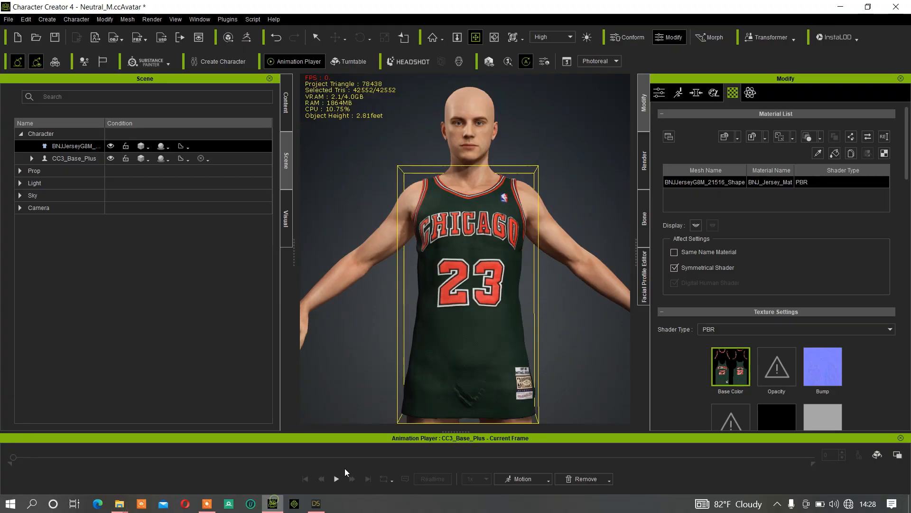
pyautogui.click(317, 503)
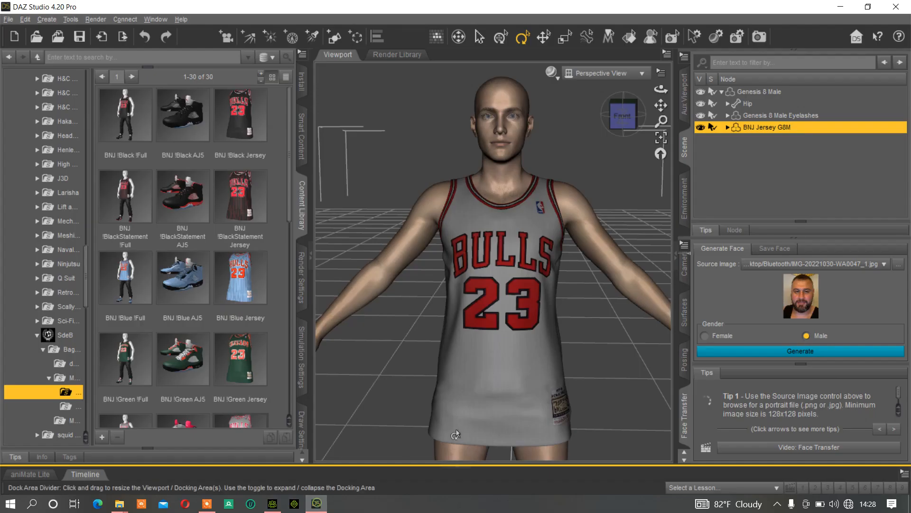
pyautogui.click(272, 503)
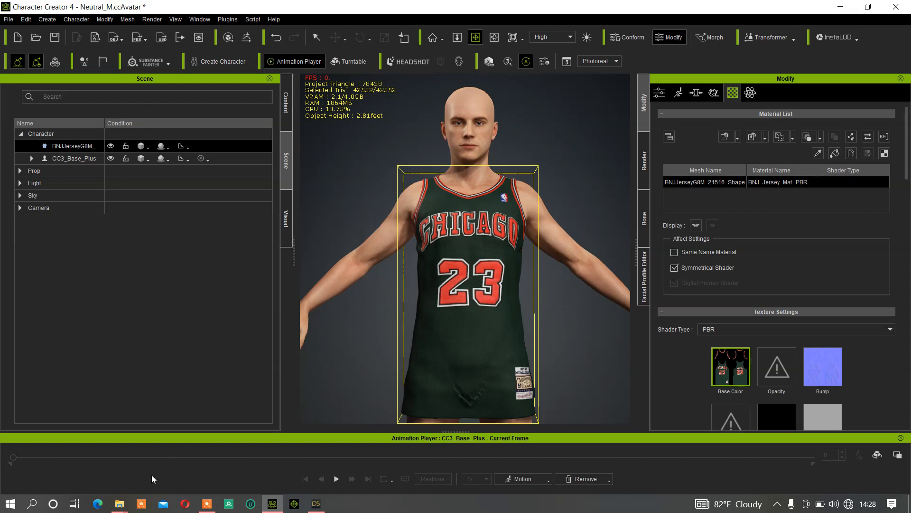
# Set the jersey's Base Color texture to BNJ Jersey Red.jpg from the CL Baggy&Jojo G8M folder and inspect it on the avatar
pyautogui.moveTo(120, 503)
pyautogui.click(266, 451)
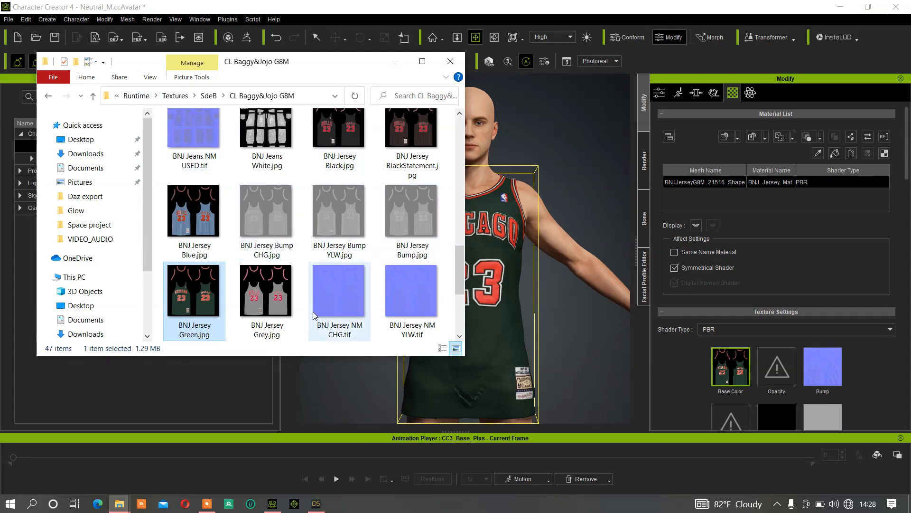
pyautogui.scroll(-3, 351, 285)
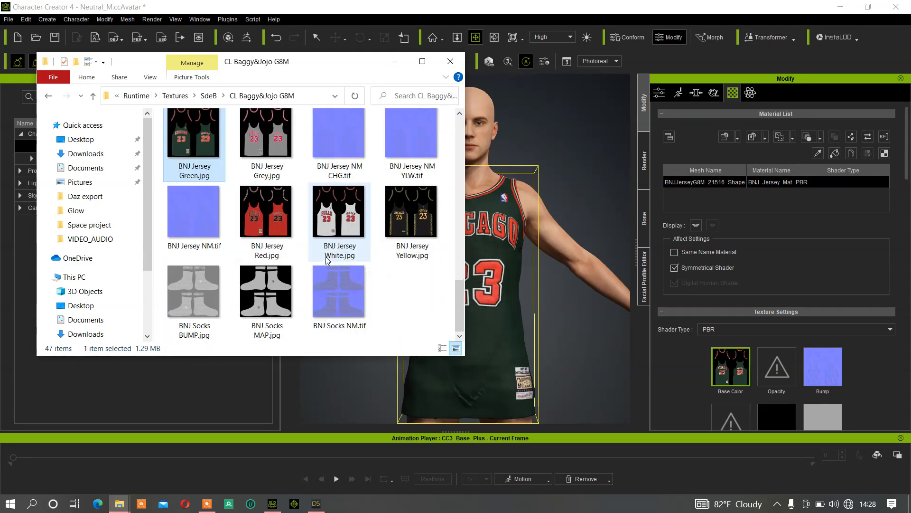
pyautogui.click(279, 225)
pyautogui.moveTo(279, 225); pyautogui.dragTo(729, 351)
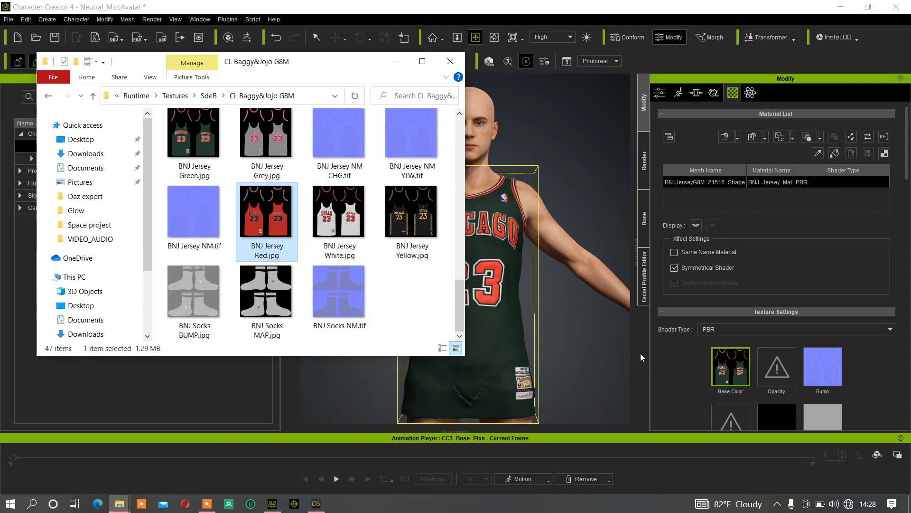
pyautogui.moveTo(265, 212); pyautogui.dragTo(735, 367)
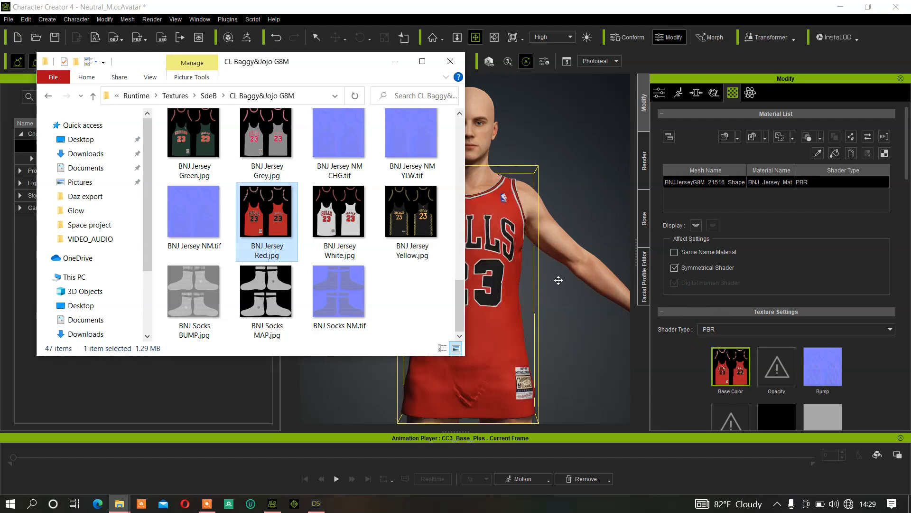
pyautogui.click(538, 280)
pyautogui.moveTo(579, 261)
pyautogui.mouseDown(button='right')
pyautogui.moveTo(248, 250)
pyautogui.moveTo(591, 251)
pyautogui.moveTo(548, 272)
pyautogui.moveTo(582, 277)
pyautogui.moveTo(599, 262)
pyautogui.moveTo(586, 260)
pyautogui.mouseUp(button='right')
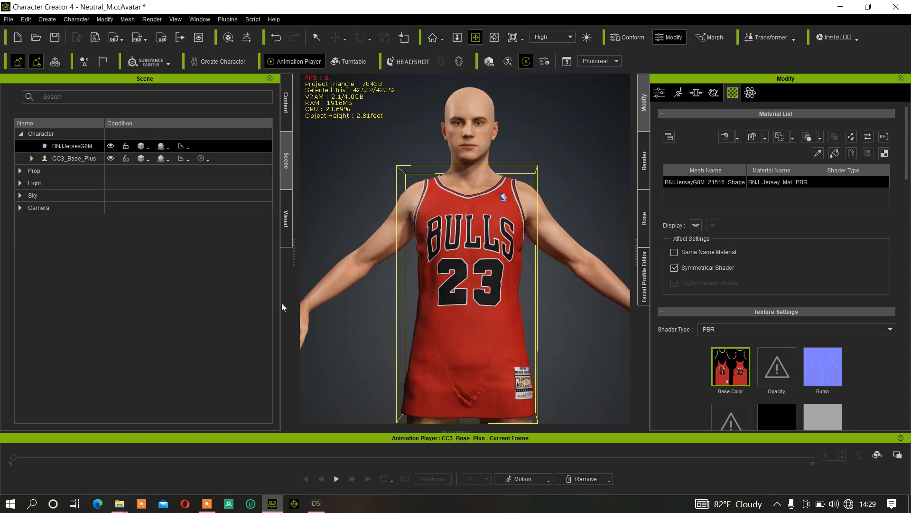
# Bring up the texture folder again, and switch to the DAZ Studio scene with the jersey
pyautogui.moveTo(122, 505)
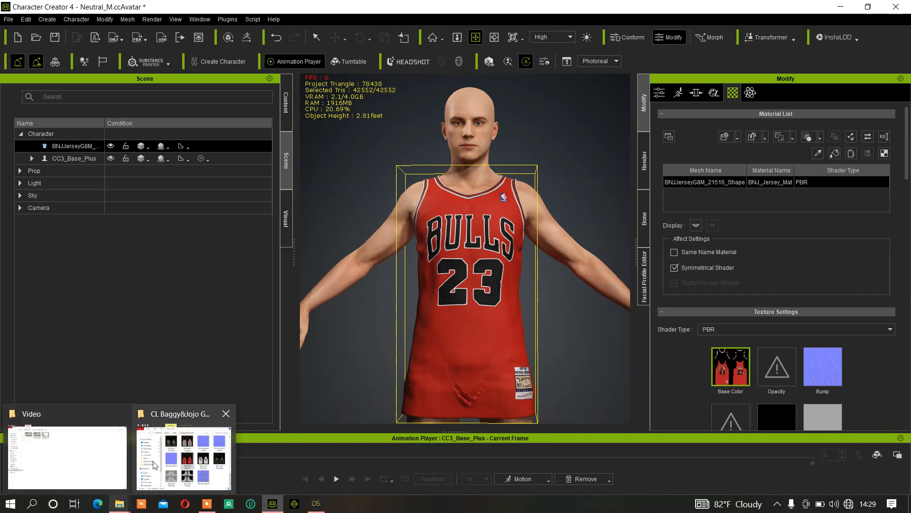
pyautogui.click(198, 457)
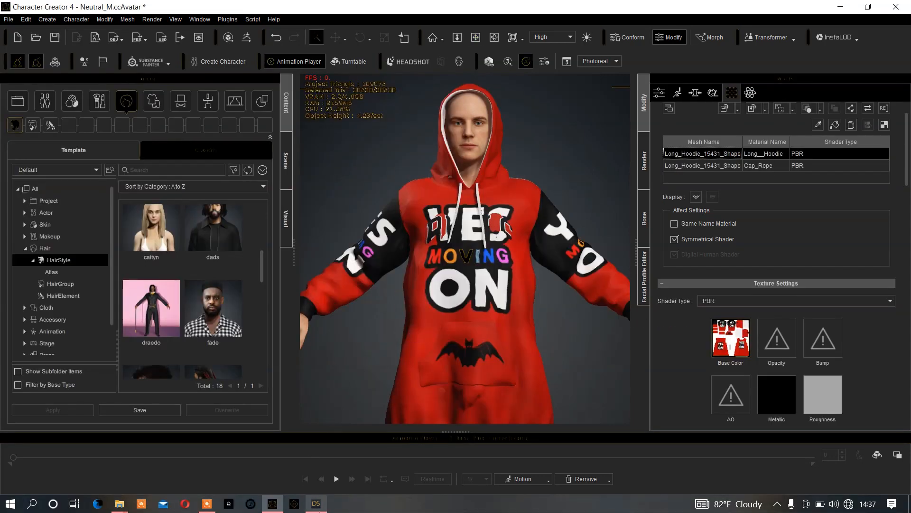
pyautogui.click(316, 503)
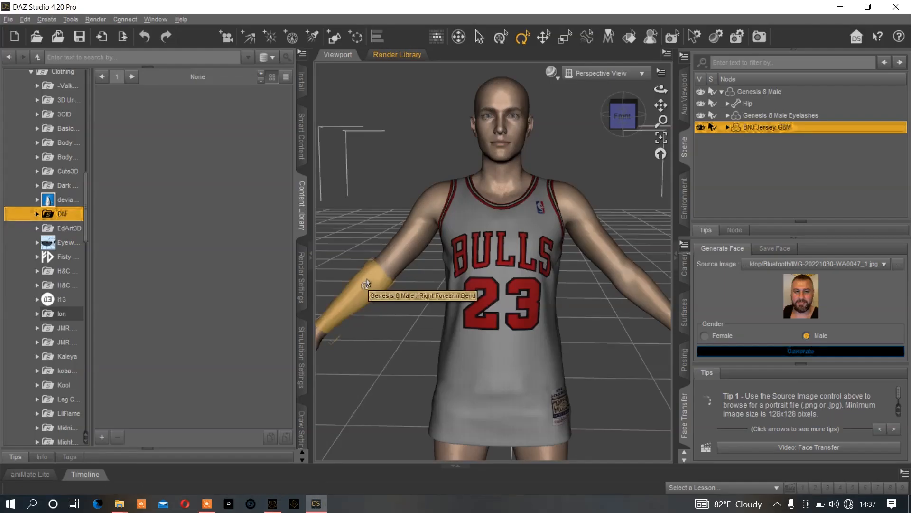